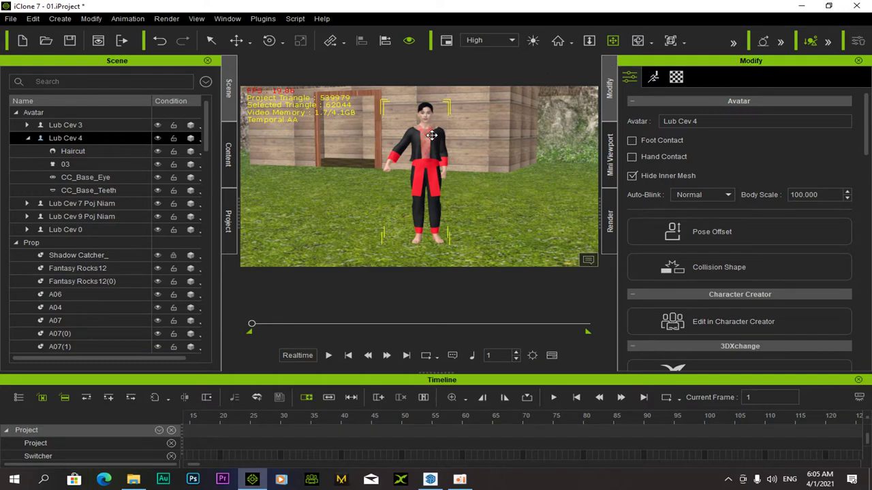
Browse the MotionPlus animation templates, examining the Female and G5 categories for the selected avatar.
{"action": "right_click_drag", "start_coordinate": [478, 203], "coordinate": [293, 179]}
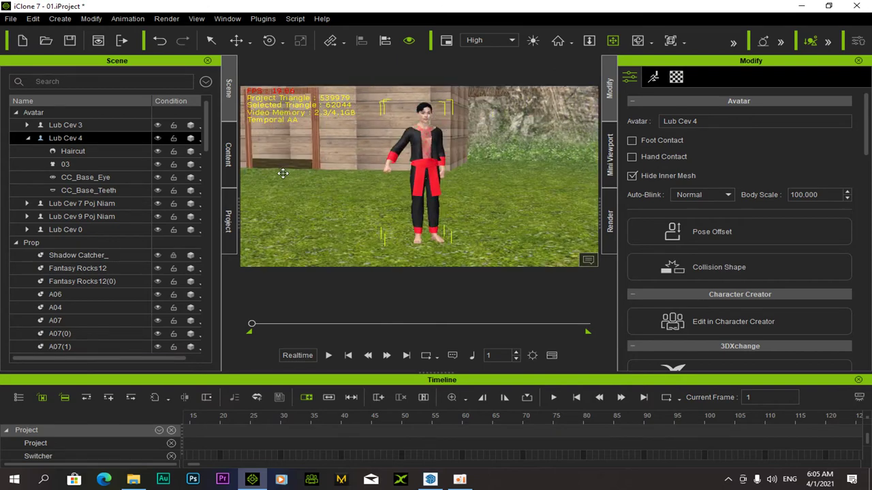
{"action": "left_click", "coordinate": [229, 166]}
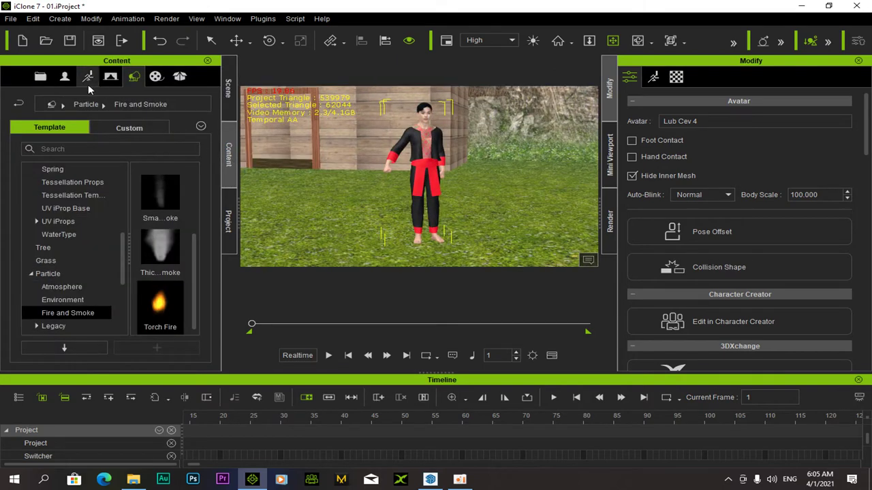
{"action": "left_click", "coordinate": [88, 77]}
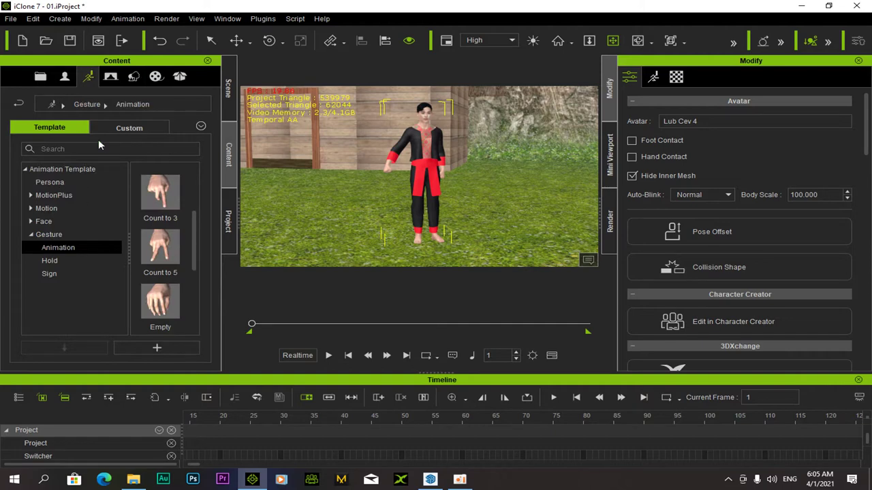
{"action": "left_click", "coordinate": [41, 195]}
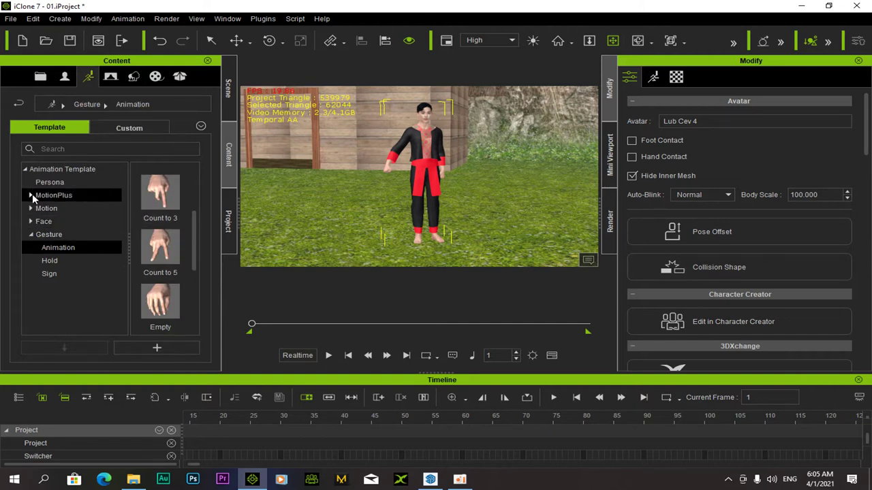
{"action": "left_click", "coordinate": [31, 196]}
{"action": "left_click", "coordinate": [54, 209]}
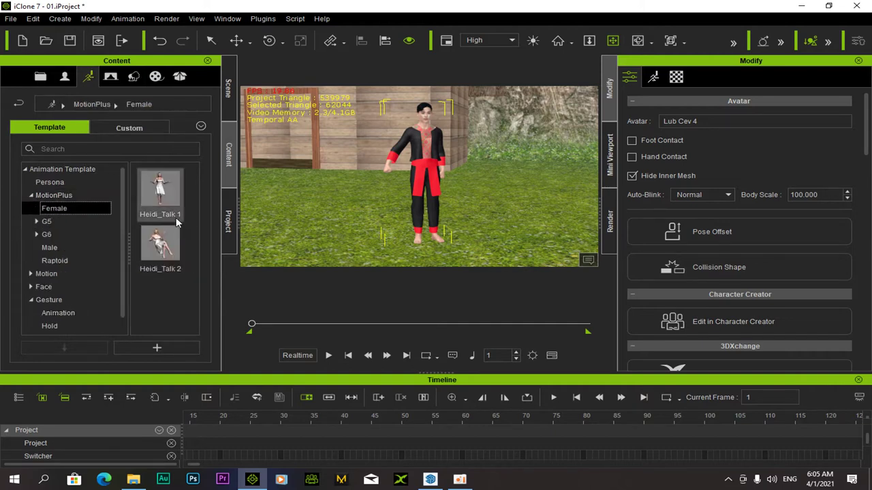
{"action": "left_click", "coordinate": [48, 222]}
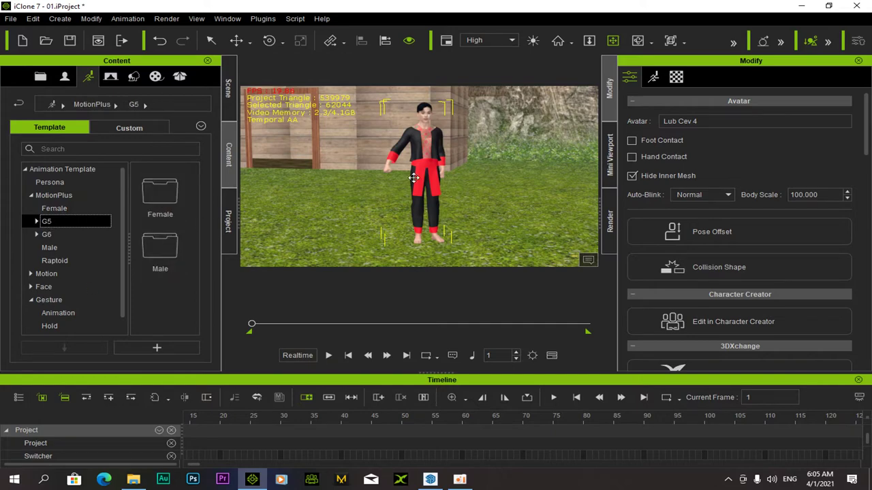
{"action": "left_click", "coordinate": [589, 41]}
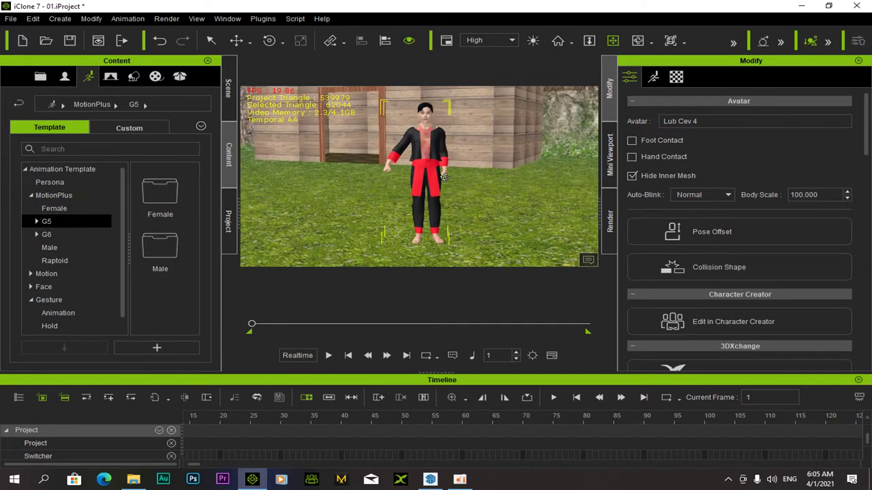
{"action": "right_click_drag", "start_coordinate": [471, 172], "coordinate": [452, 172]}
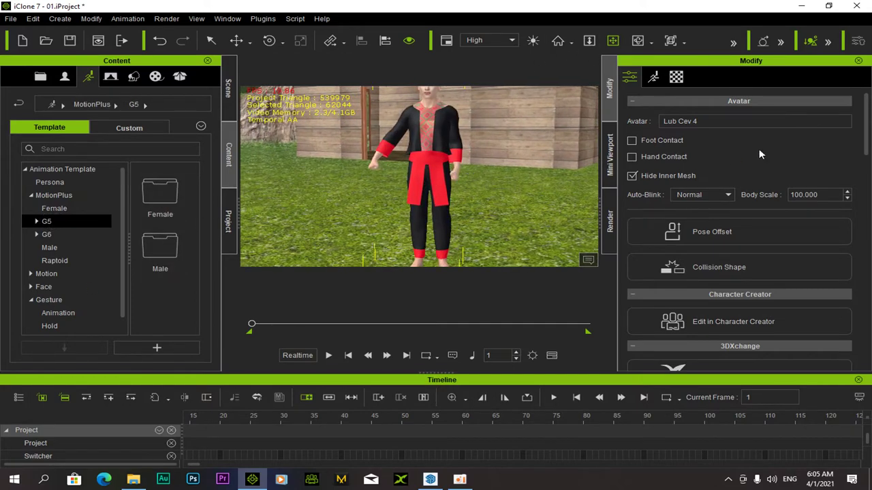
{"action": "left_click", "coordinate": [653, 78]}
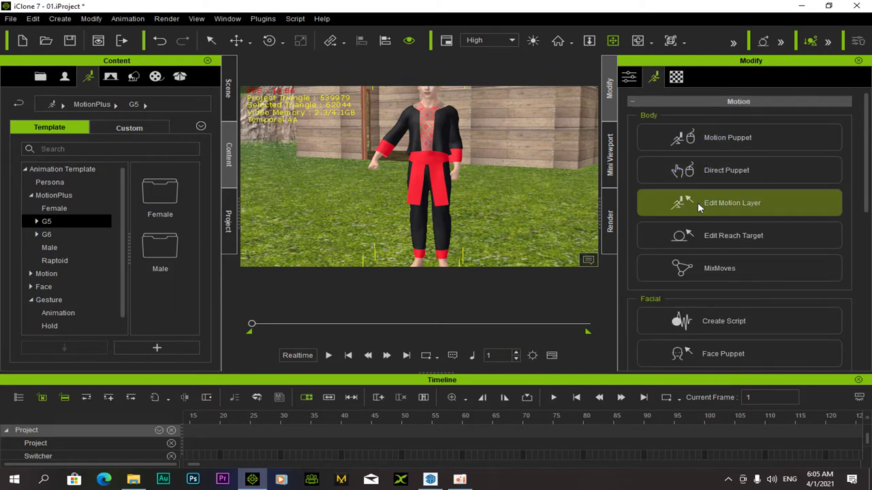
{"action": "left_click", "coordinate": [709, 171]}
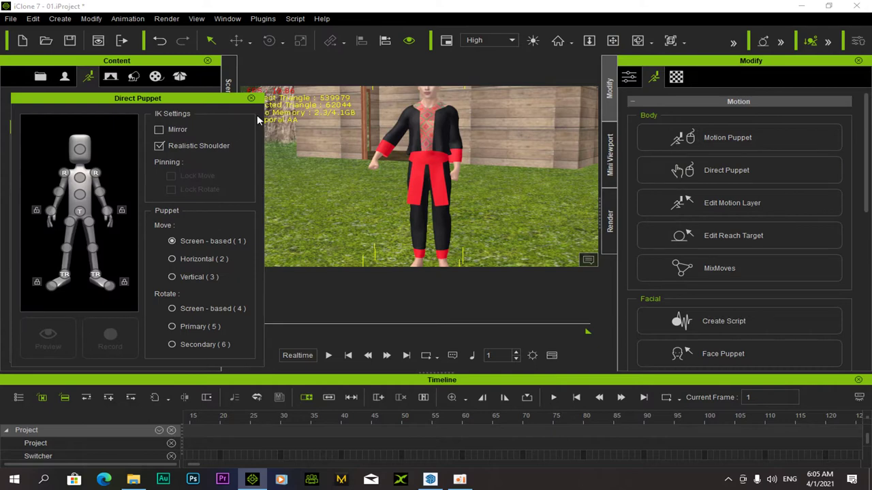
{"action": "left_click", "coordinate": [251, 98]}
{"action": "left_click", "coordinate": [697, 173]}
{"action": "left_click", "coordinate": [251, 98]}
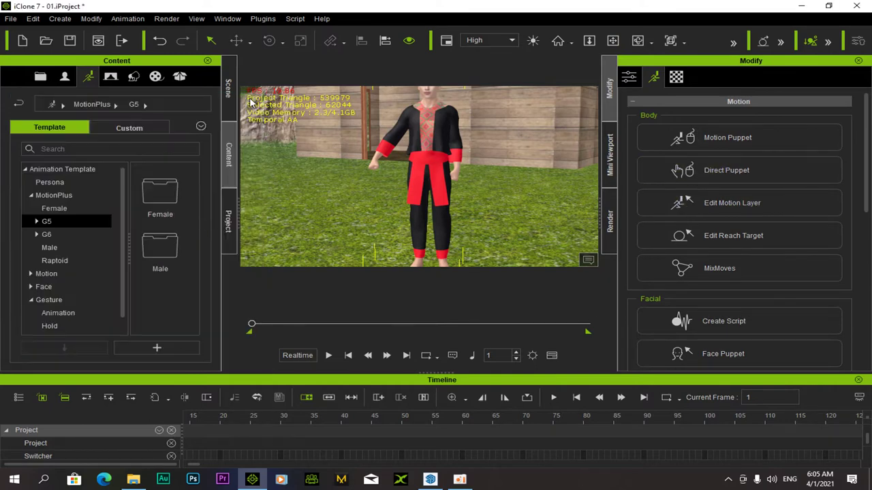
Examine the MixMoves motions of the 00_Female (CC) profile in the kneeling, lying and sitting categories, then close the list.
{"action": "left_click", "coordinate": [717, 268]}
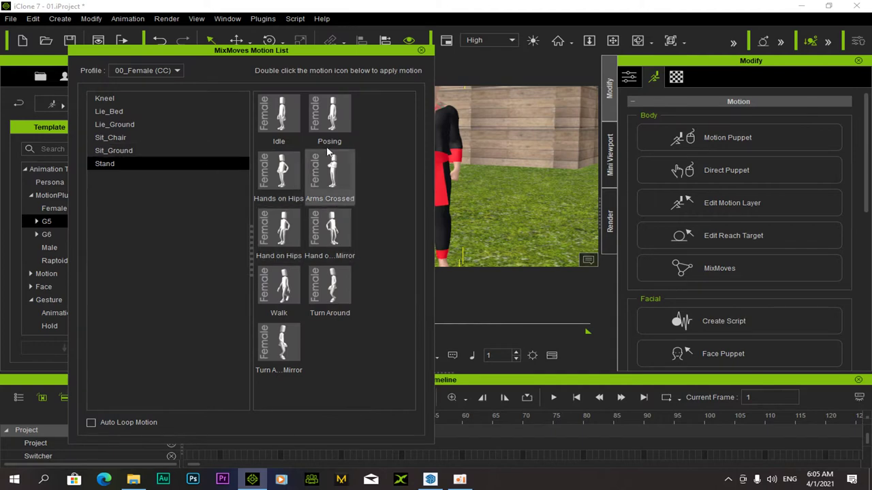
{"action": "left_click", "coordinate": [117, 124]}
{"action": "left_click", "coordinate": [111, 111]}
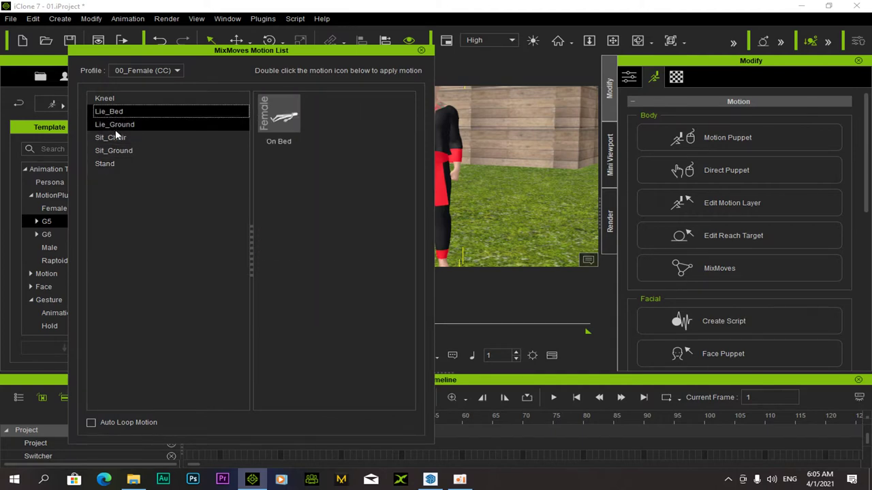
{"action": "left_click", "coordinate": [101, 125]}
{"action": "left_click", "coordinate": [102, 138]}
{"action": "left_click", "coordinate": [106, 152]}
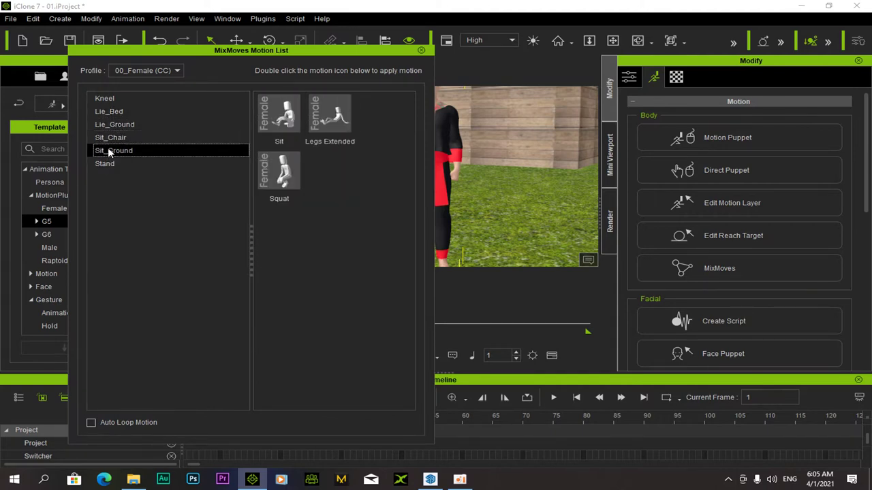
{"action": "left_click", "coordinate": [110, 98]}
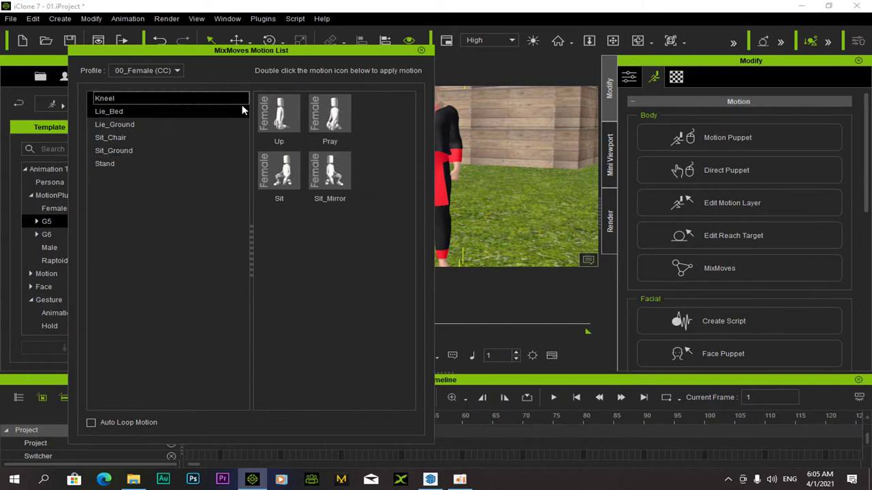
{"action": "left_click", "coordinate": [421, 51]}
Add the Torch prop from the Light Tool templates to the grass beside the avatar's right foot.
{"action": "scroll", "coordinate": [385, 147], "scroll_direction": "up", "scroll_amount": 5}
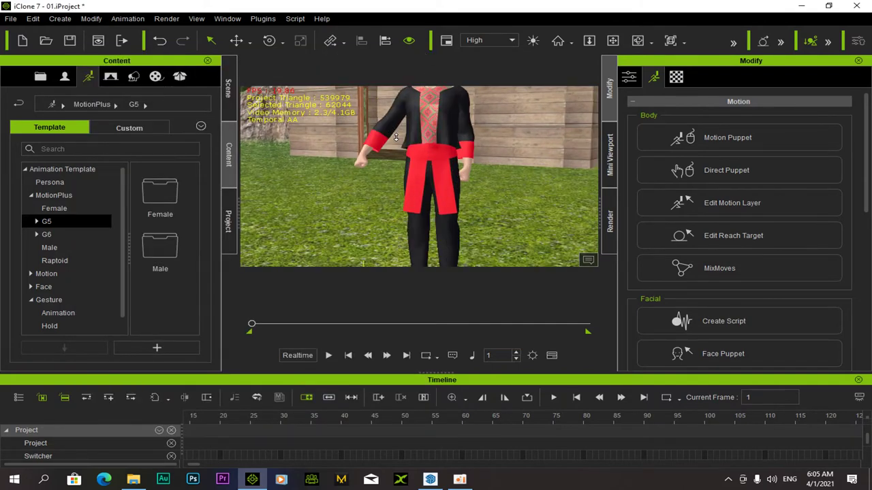
{"action": "left_click", "coordinate": [612, 41]}
{"action": "left_click_drag", "start_coordinate": [319, 198], "coordinate": [338, 212]}
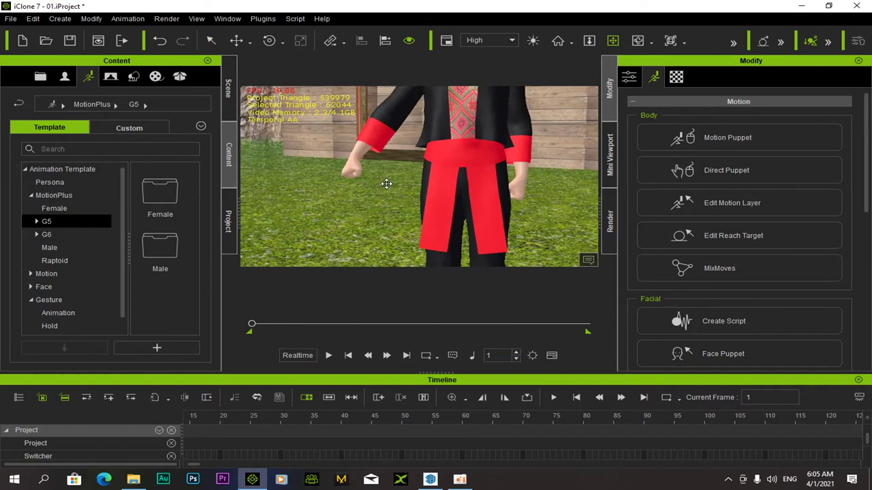
{"action": "scroll", "coordinate": [429, 190], "scroll_direction": "down", "scroll_amount": 5}
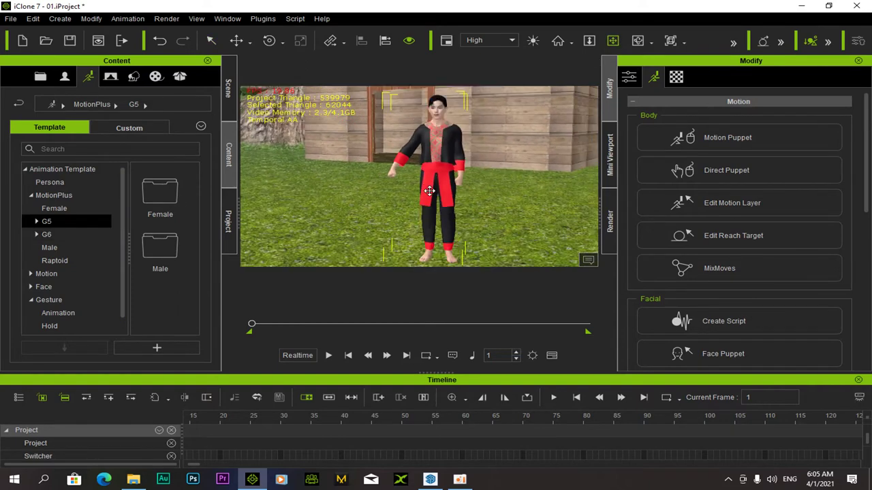
{"action": "left_click", "coordinate": [135, 77]}
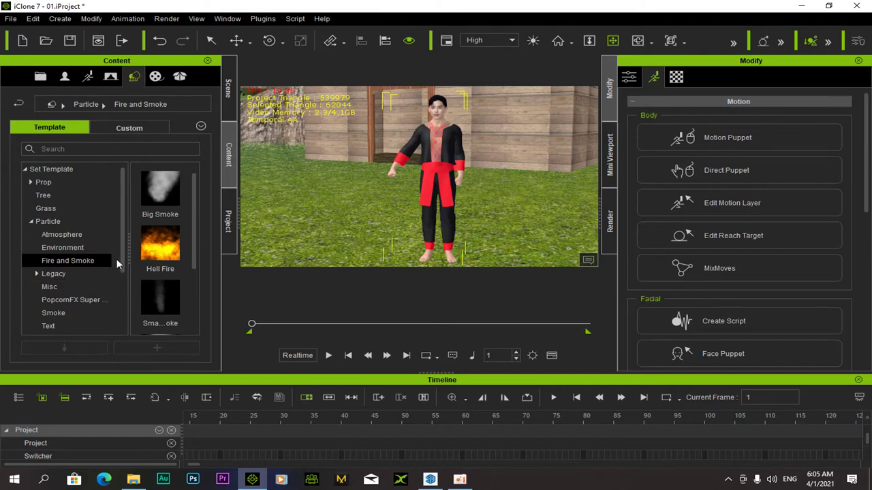
{"action": "left_click", "coordinate": [31, 183]}
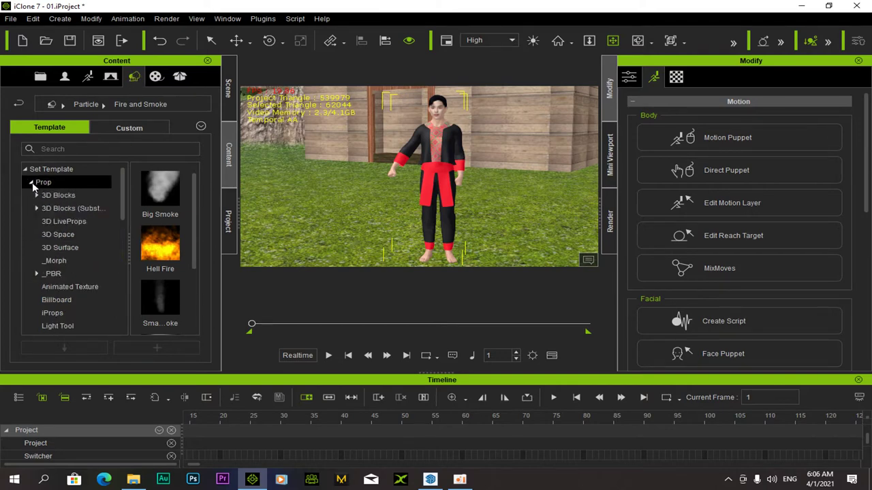
{"action": "scroll", "coordinate": [126, 222], "scroll_direction": "down", "scroll_amount": 3}
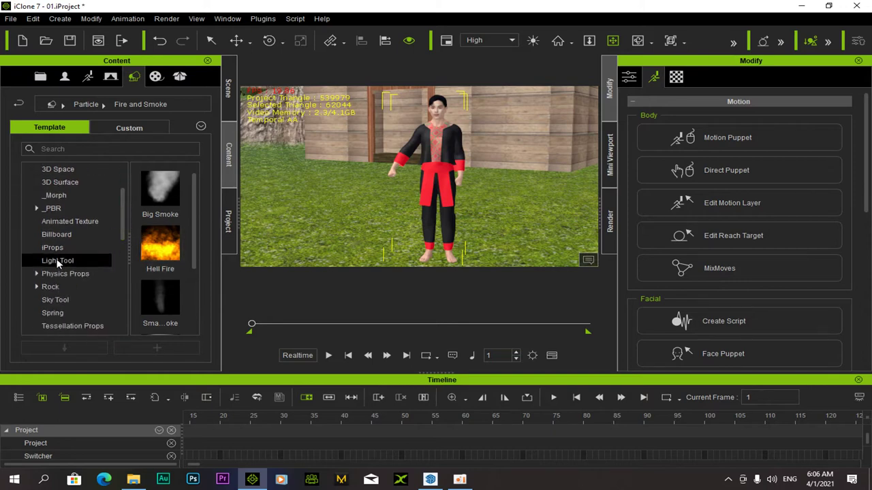
{"action": "left_click", "coordinate": [56, 264]}
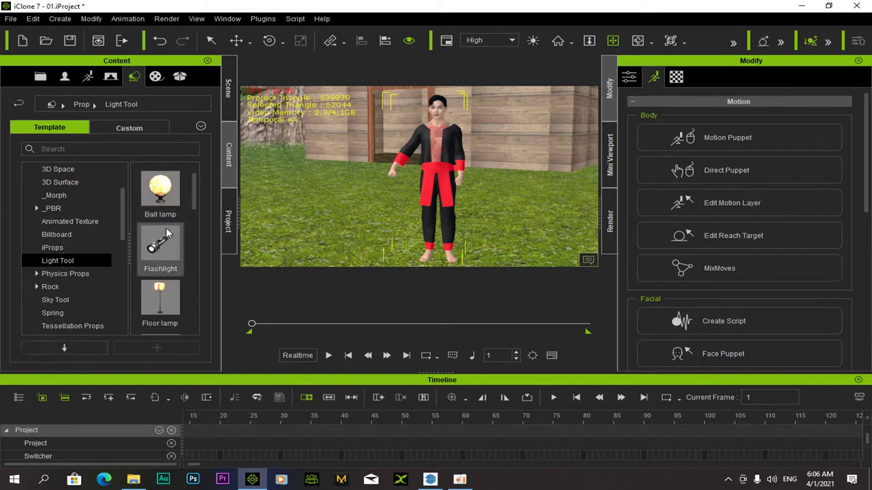
{"action": "left_click_drag", "start_coordinate": [192, 192], "coordinate": [200, 315]}
{"action": "left_click_drag", "start_coordinate": [158, 254], "coordinate": [375, 254]}
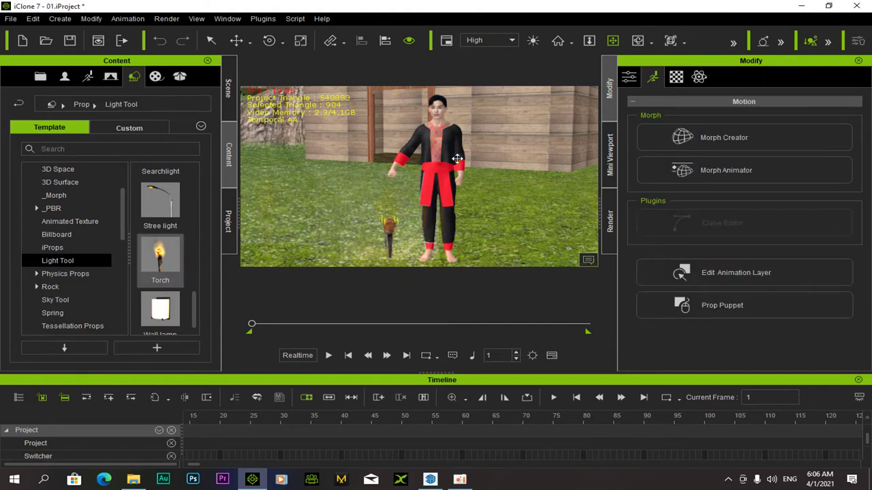
Raise the torch from the ground to the height of the avatar's right hand.
{"action": "right_click_drag", "start_coordinate": [398, 194], "coordinate": [258, 107]}
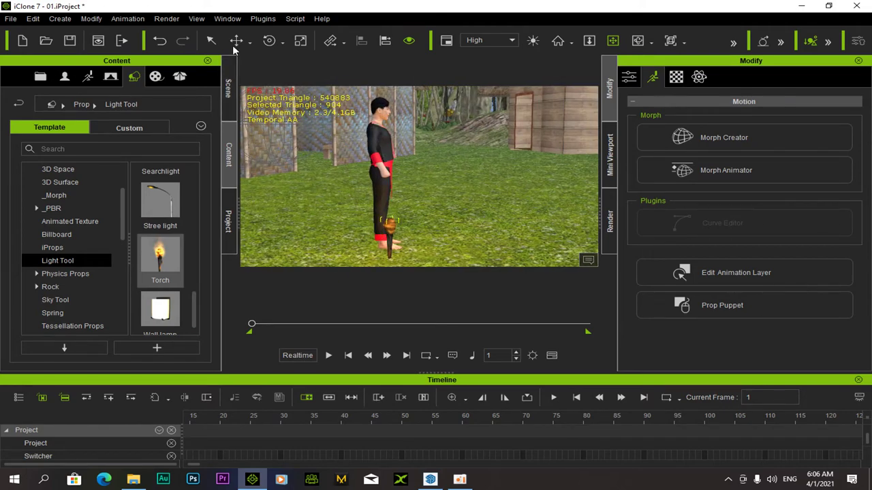
{"action": "left_click", "coordinate": [393, 223]}
{"action": "left_click_drag", "start_coordinate": [388, 224], "coordinate": [380, 158]}
Shift the torch sideways towards the avatar's right hand using Local Move.
{"action": "left_click", "coordinate": [613, 41]}
{"action": "right_click_drag", "start_coordinate": [435, 226], "coordinate": [384, 195]}
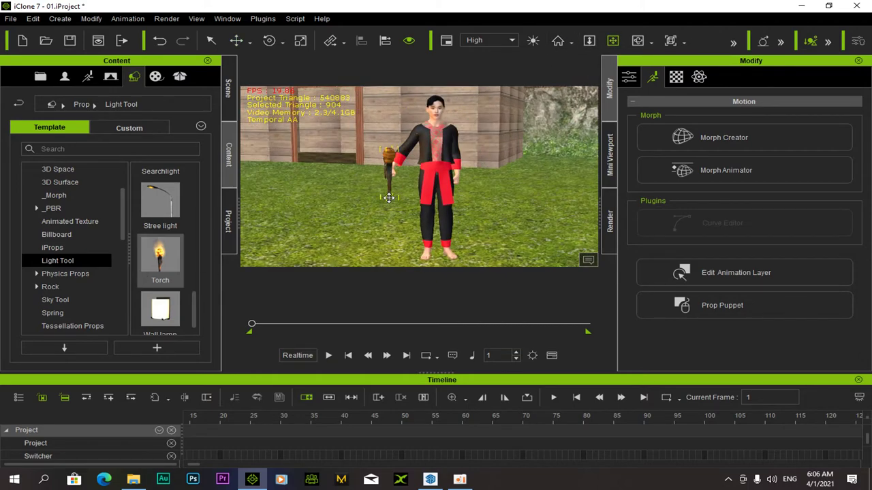
{"action": "left_click", "coordinate": [237, 41]}
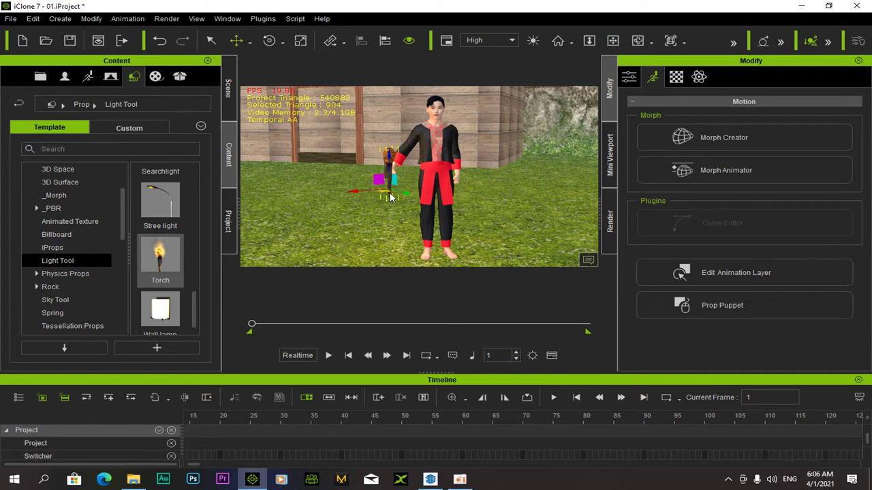
{"action": "left_click", "coordinate": [250, 43]}
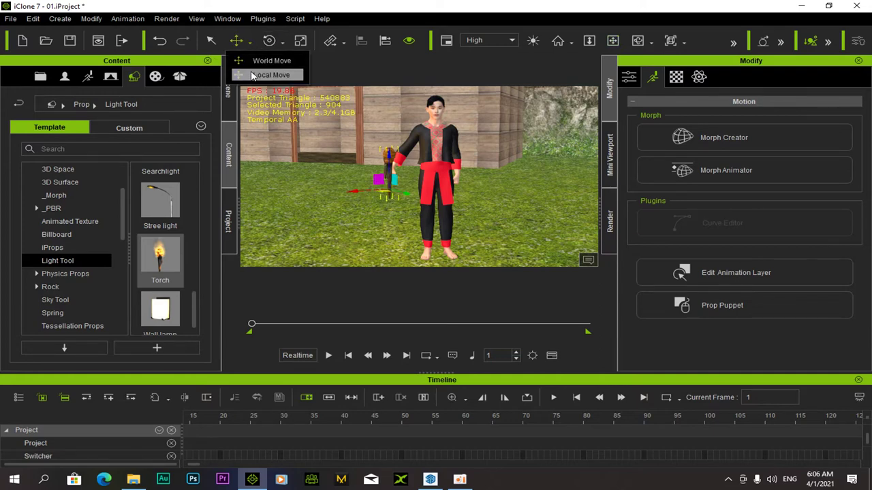
{"action": "left_click", "coordinate": [265, 75]}
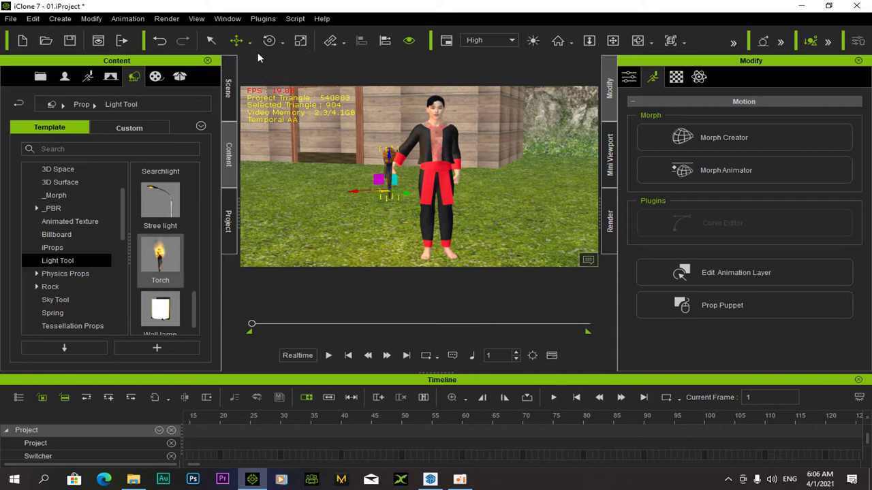
{"action": "left_click", "coordinate": [250, 42]}
{"action": "left_click", "coordinate": [254, 73]}
{"action": "left_click_drag", "start_coordinate": [351, 192], "coordinate": [357, 192]}
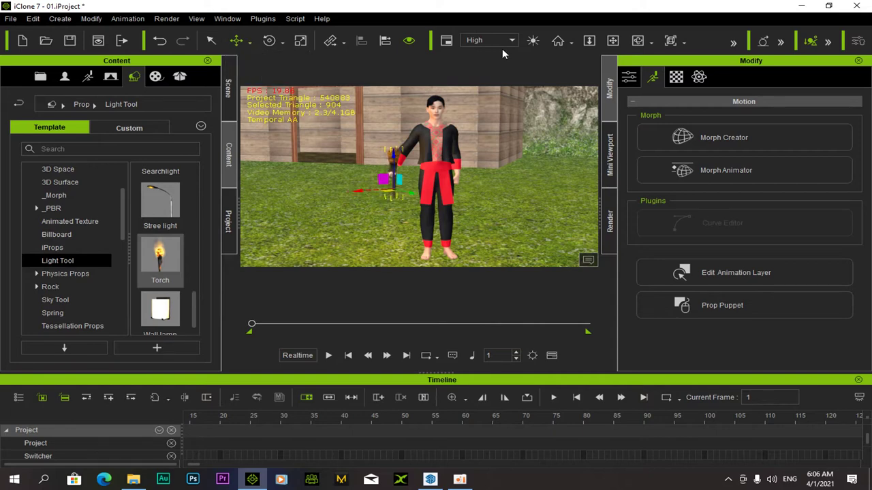
Tilt the torch forward with Local Rotate so its head points ahead of the avatar.
{"action": "left_click", "coordinate": [611, 41]}
{"action": "right_click_drag", "start_coordinate": [277, 198], "coordinate": [430, 190]}
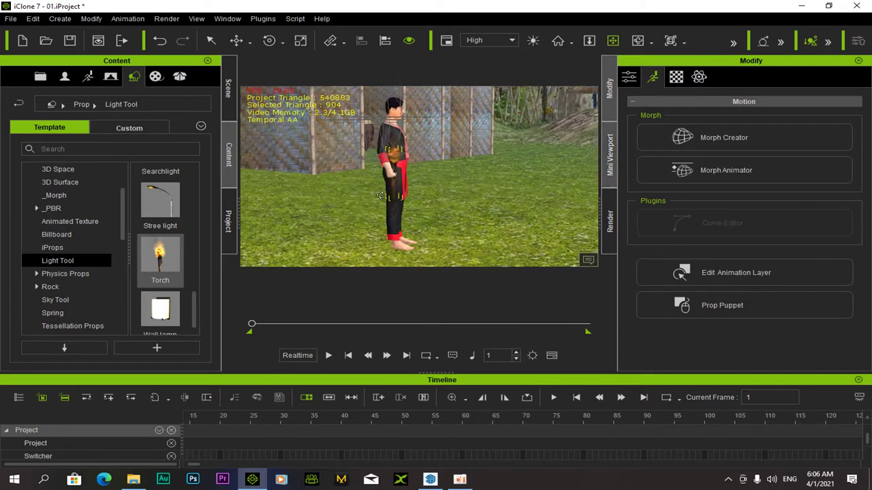
{"action": "left_click_drag", "start_coordinate": [430, 190], "coordinate": [395, 179]}
{"action": "left_click", "coordinate": [269, 41]}
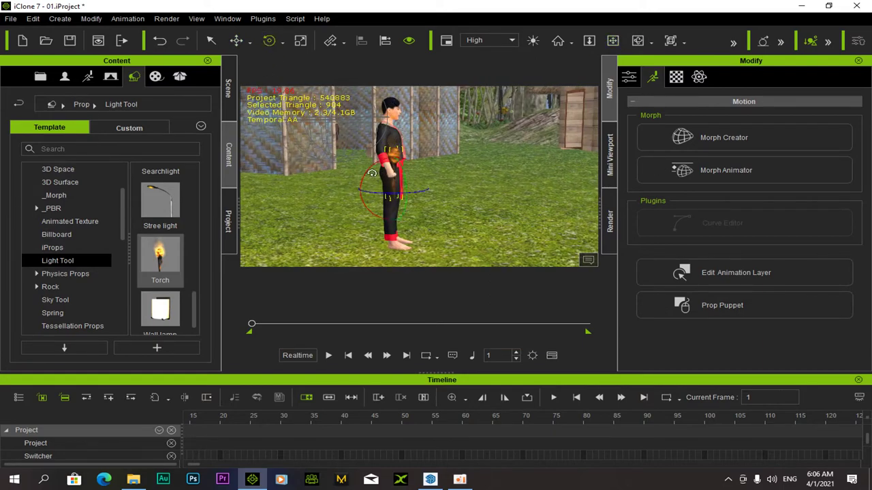
{"action": "left_click", "coordinate": [283, 41]}
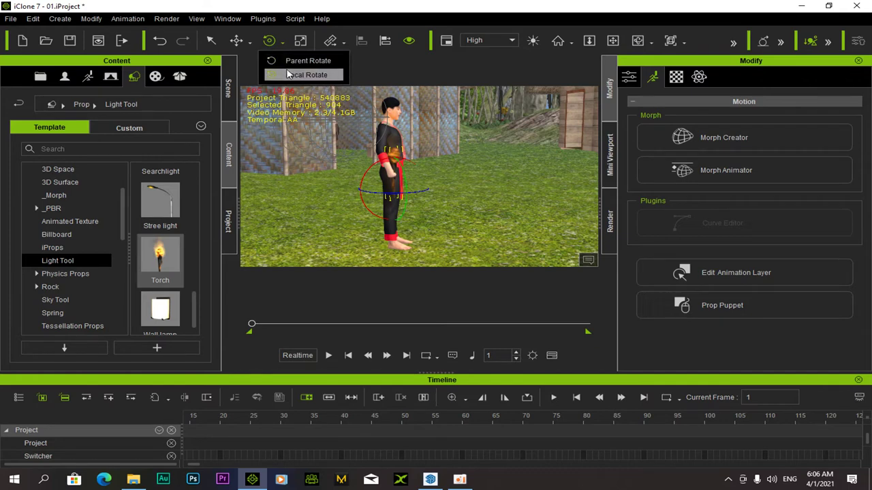
{"action": "left_click", "coordinate": [287, 74]}
{"action": "left_click", "coordinate": [282, 41]}
{"action": "left_click", "coordinate": [290, 75]}
{"action": "left_click_drag", "start_coordinate": [376, 167], "coordinate": [412, 183]}
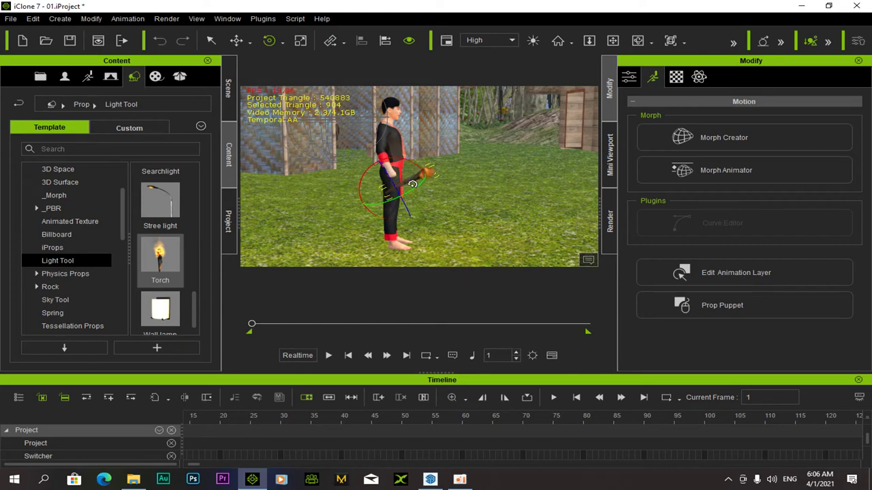
Raise the torch vertically so its handle reaches the avatar's right hand.
{"action": "left_click", "coordinate": [612, 41]}
{"action": "scroll", "coordinate": [306, 187], "scroll_direction": "up", "scroll_amount": 3}
{"action": "right_click_drag", "start_coordinate": [387, 198], "coordinate": [447, 206]}
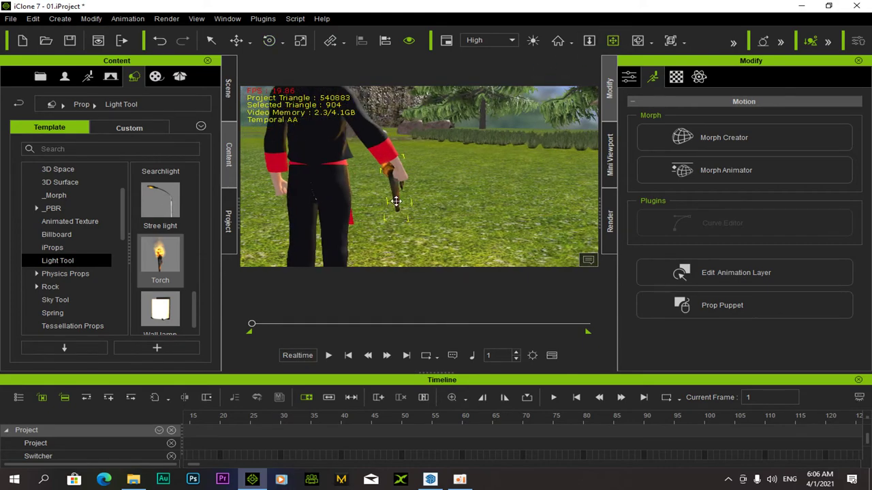
{"action": "left_click", "coordinate": [236, 40]}
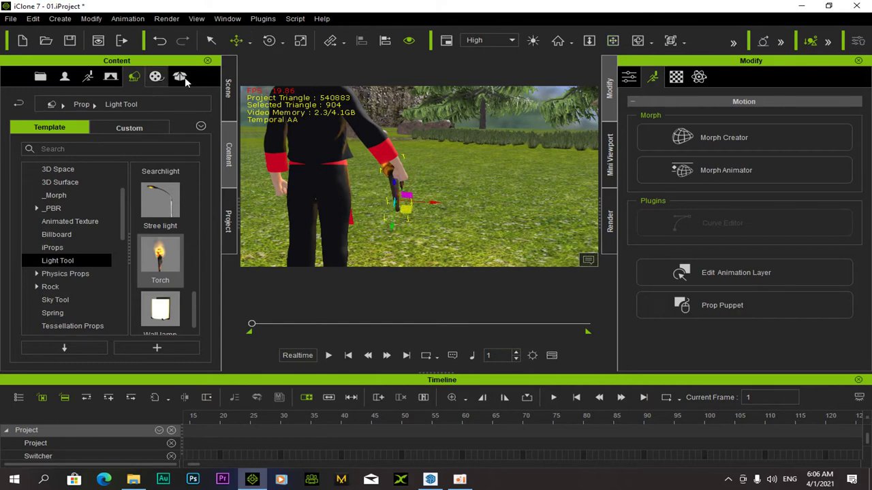
{"action": "left_click", "coordinate": [248, 41]}
{"action": "left_click", "coordinate": [269, 72]}
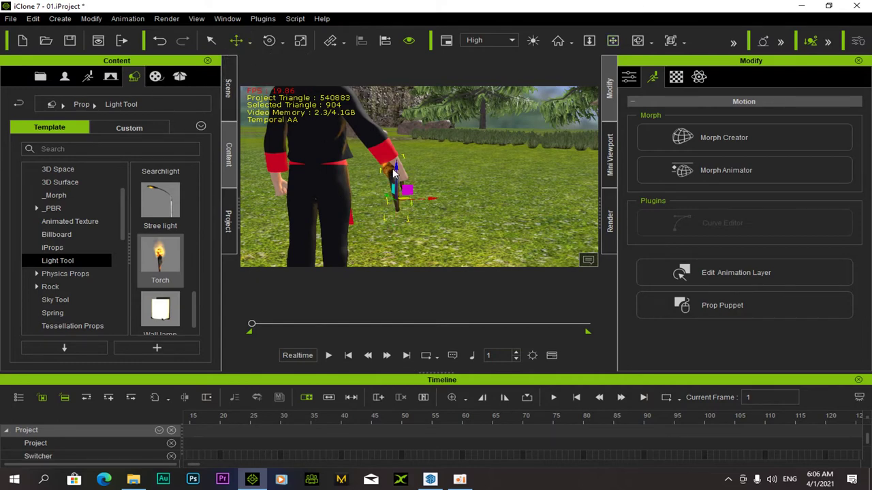
{"action": "left_click_drag", "start_coordinate": [395, 167], "coordinate": [395, 145]}
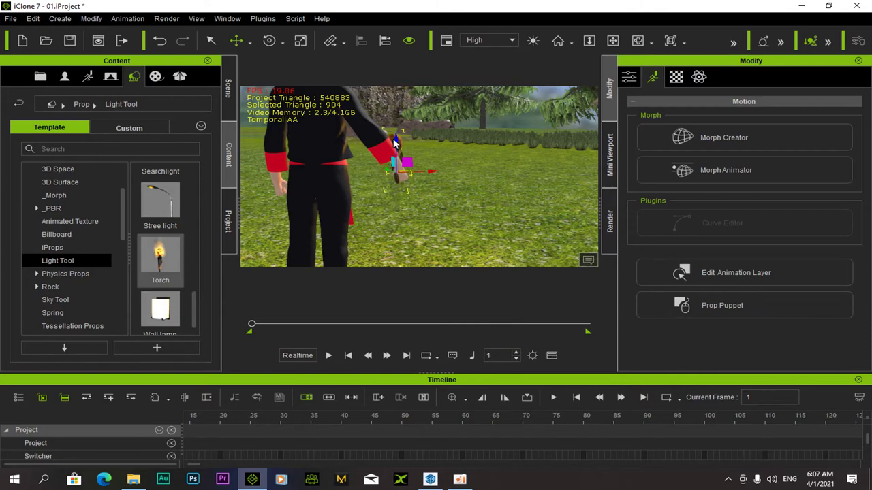
Adjust the torch's rotation slightly so its handle lines up with the avatar's right fist.
{"action": "left_click", "coordinate": [612, 41]}
{"action": "right_click_drag", "start_coordinate": [383, 218], "coordinate": [599, 237]}
{"action": "left_click", "coordinate": [269, 40]}
{"action": "left_click_drag", "start_coordinate": [410, 189], "coordinate": [414, 186]}
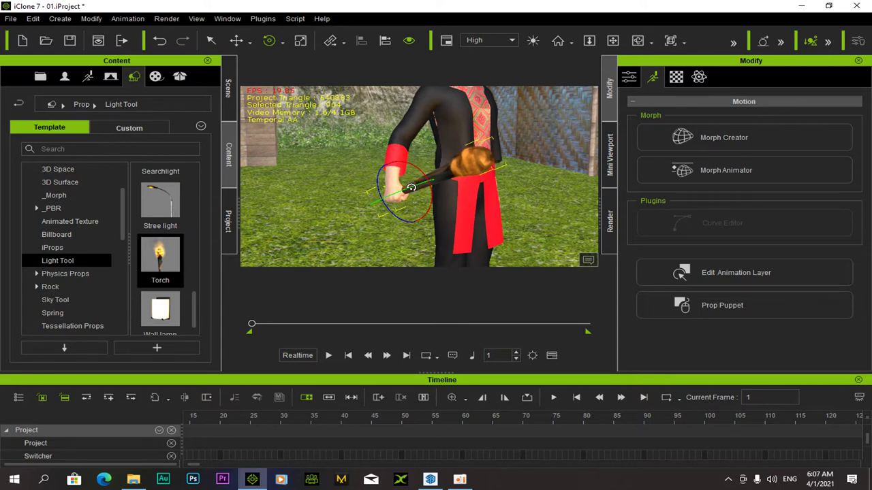
Examine the torch's placement in the avatar's right hand from the front and the side.
{"action": "left_click", "coordinate": [237, 41]}
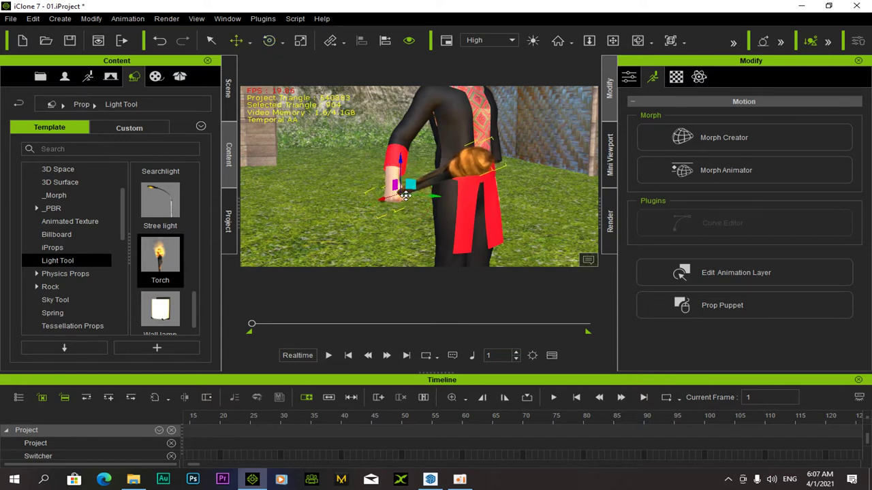
{"action": "left_click", "coordinate": [612, 41]}
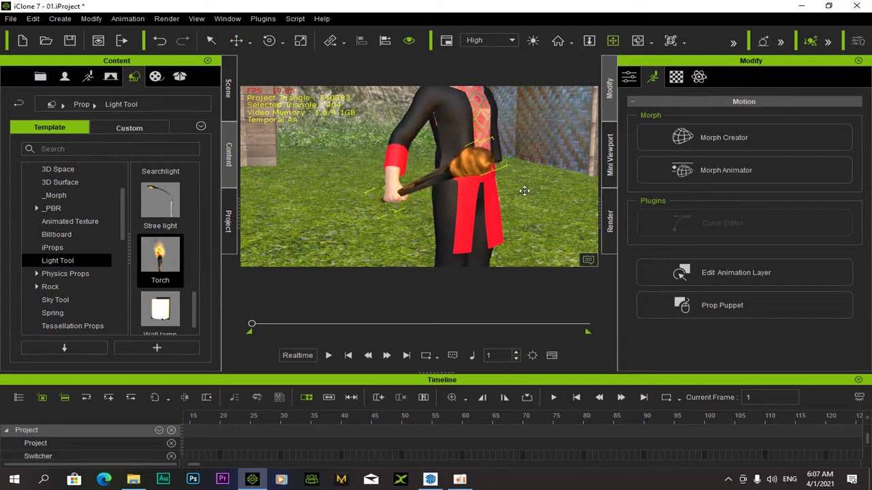
{"action": "scroll", "coordinate": [395, 191], "scroll_direction": "down", "scroll_amount": 3}
{"action": "right_click_drag", "start_coordinate": [395, 190], "coordinate": [650, 201]}
{"action": "scroll", "coordinate": [416, 188], "scroll_direction": "up", "scroll_amount": 2}
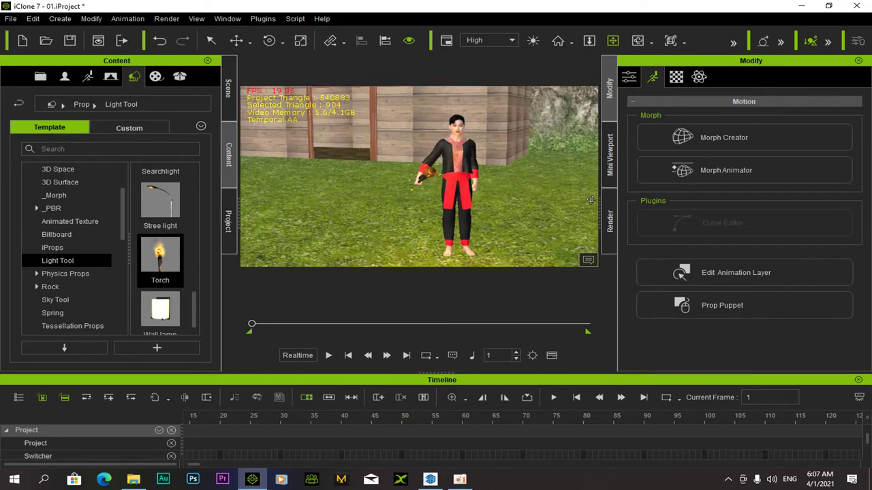
{"action": "right_click_drag", "start_coordinate": [416, 188], "coordinate": [369, 201]}
{"action": "scroll", "coordinate": [369, 201], "scroll_direction": "down", "scroll_amount": 3}
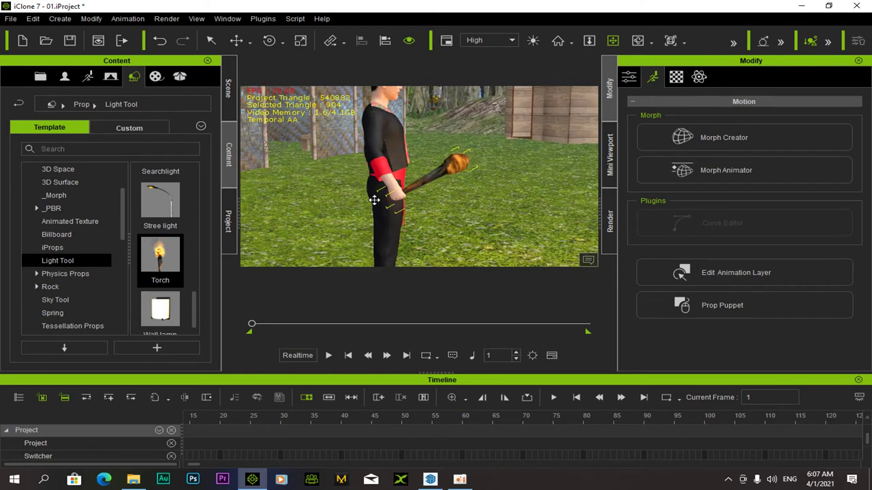
Link the torch to the avatar's right hand bone, CC_Base_R_Hand, as its parent.
{"action": "left_click", "coordinate": [628, 76]}
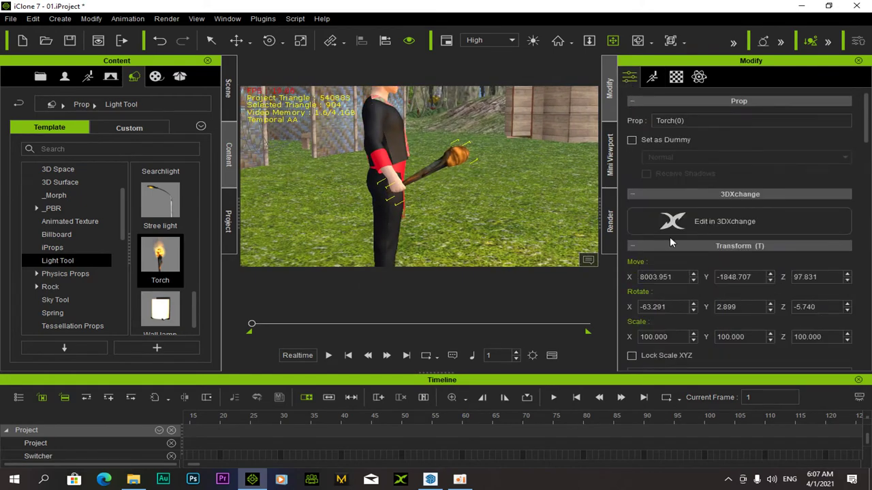
{"action": "scroll", "coordinate": [670, 232], "scroll_direction": "down", "scroll_amount": 3}
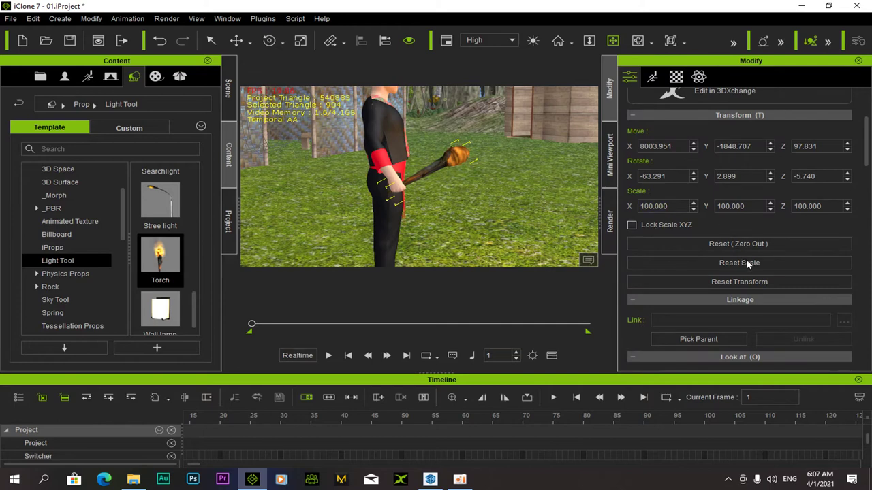
{"action": "scroll", "coordinate": [744, 257], "scroll_direction": "down", "scroll_amount": 2}
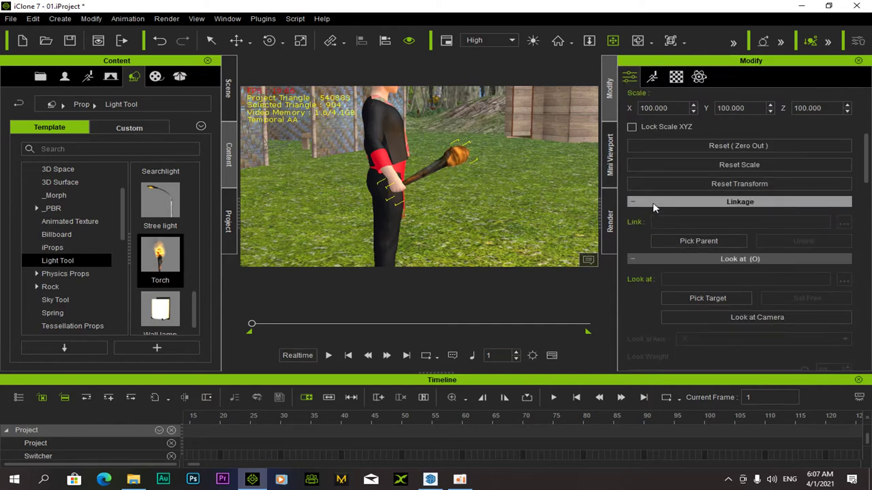
{"action": "left_click", "coordinate": [696, 242]}
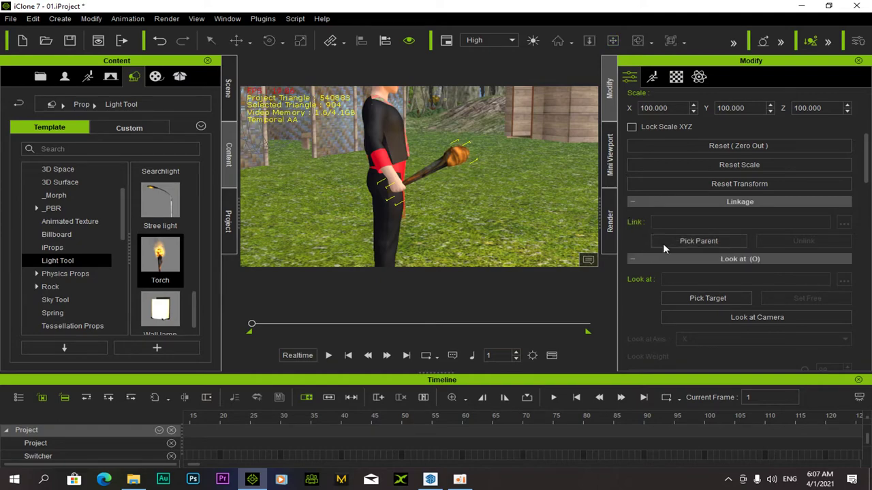
{"action": "scroll", "coordinate": [401, 184], "scroll_direction": "up", "scroll_amount": 3}
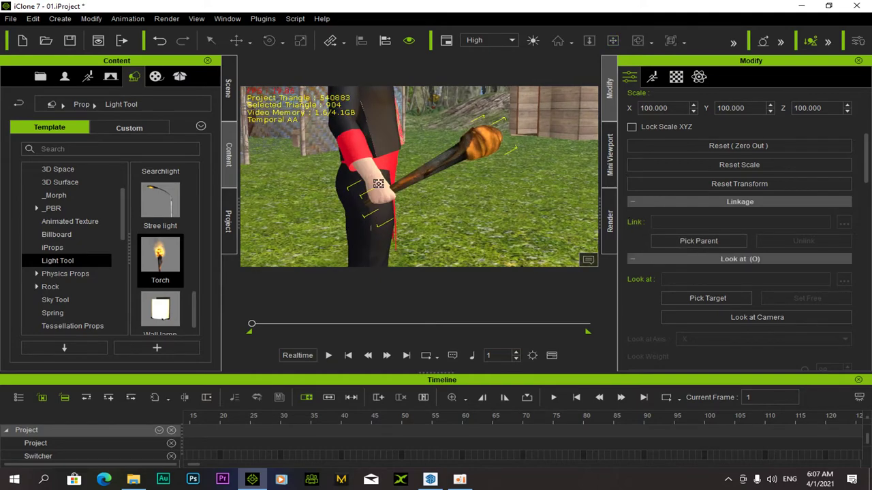
{"action": "scroll", "coordinate": [340, 209], "scroll_direction": "down", "scroll_amount": 1}
{"action": "left_click", "coordinate": [367, 199]}
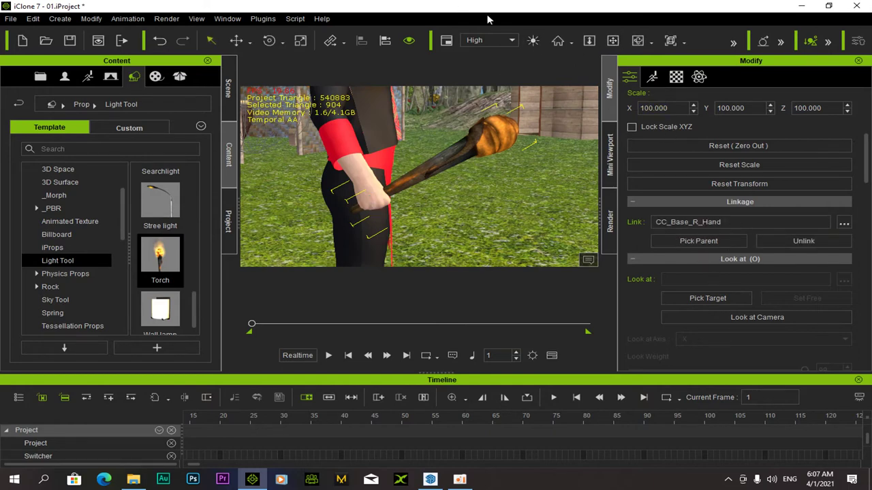
Select the avatar and open Motion Puppet for it.
{"action": "right_click_drag", "start_coordinate": [286, 219], "coordinate": [314, 163]}
{"action": "scroll", "coordinate": [367, 157], "scroll_direction": "down", "scroll_amount": 4}
{"action": "right_click_drag", "start_coordinate": [467, 177], "coordinate": [551, 135]}
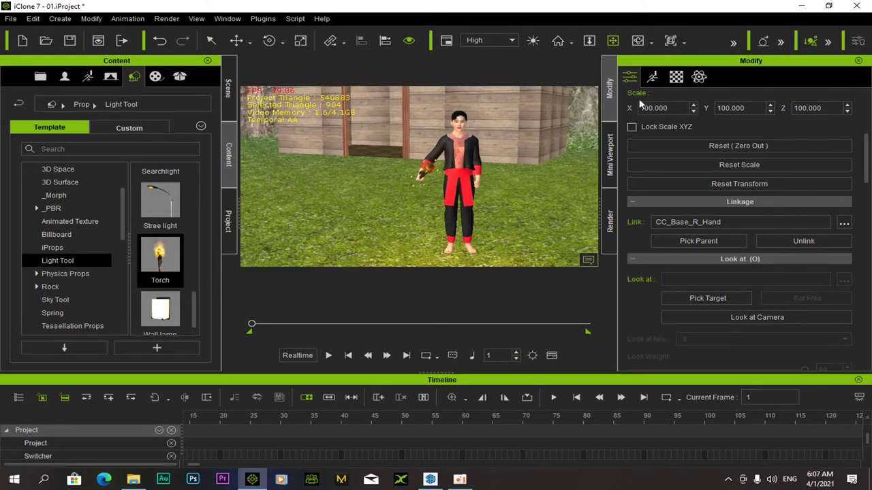
{"action": "left_click", "coordinate": [652, 76]}
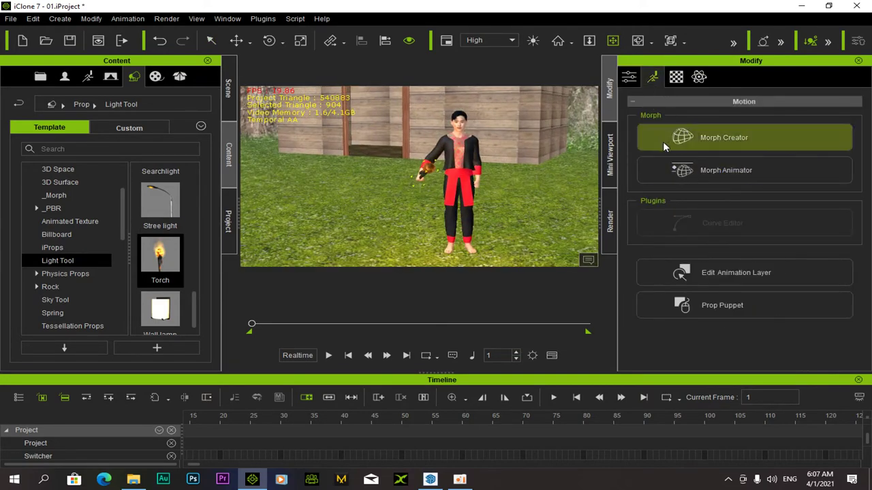
{"action": "left_click", "coordinate": [628, 76]}
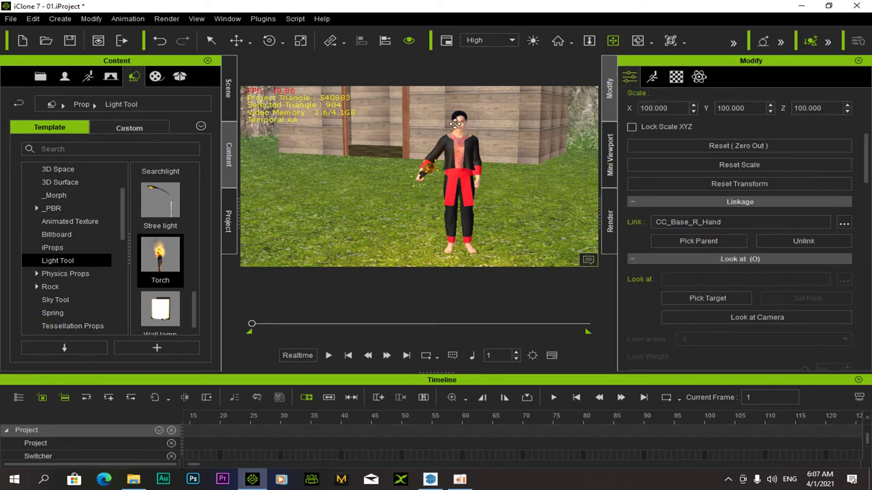
{"action": "left_click", "coordinate": [455, 123]}
{"action": "left_click", "coordinate": [652, 76]}
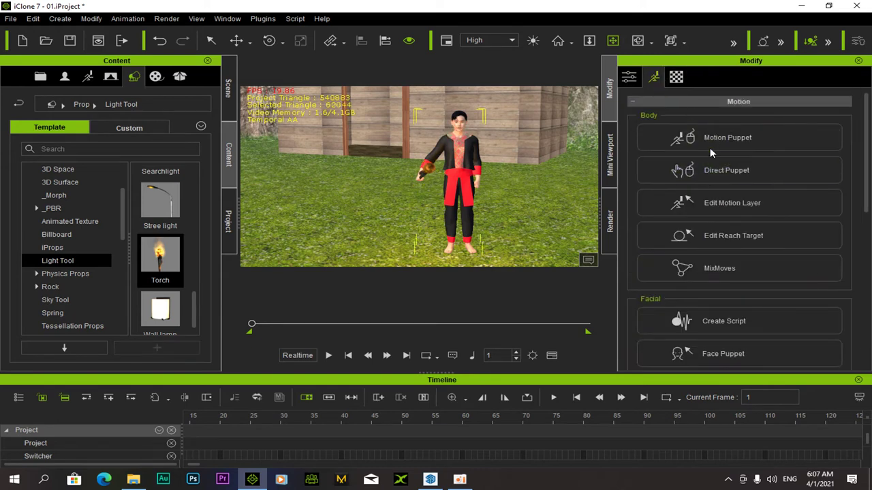
{"action": "left_click", "coordinate": [710, 137]}
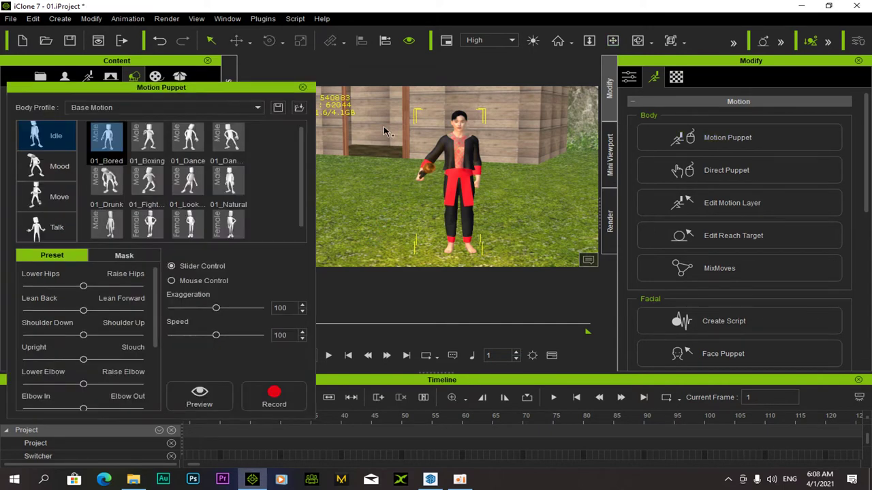
Record the male Idle motion next to 01_Dance on the avatar from frame 1 to frame 169.
{"action": "left_click", "coordinate": [229, 138]}
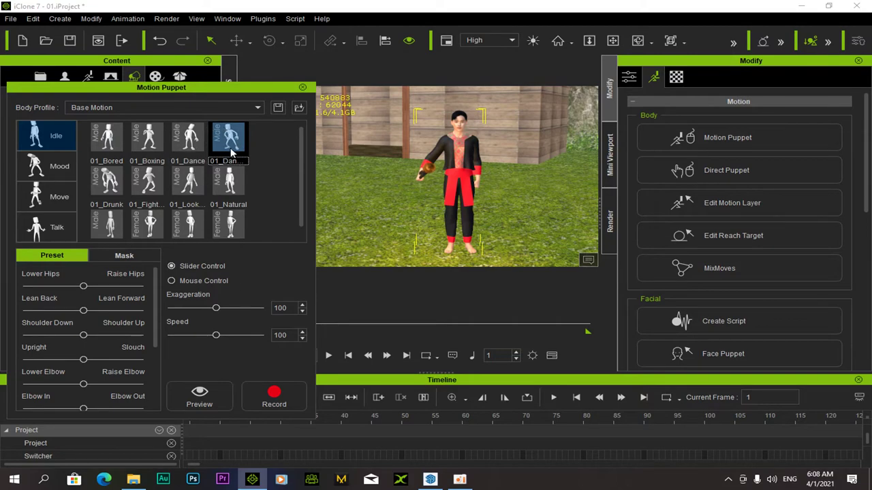
{"action": "left_click_drag", "start_coordinate": [204, 89], "coordinate": [250, 108]}
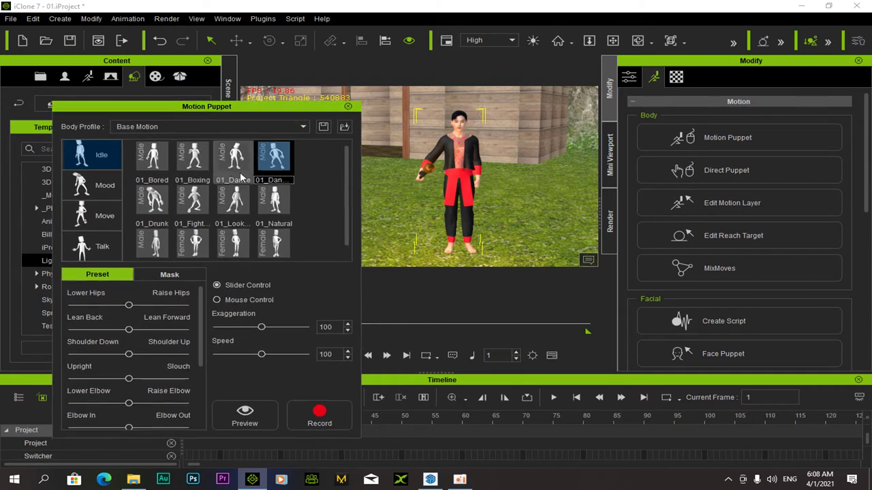
{"action": "left_click", "coordinate": [315, 415]}
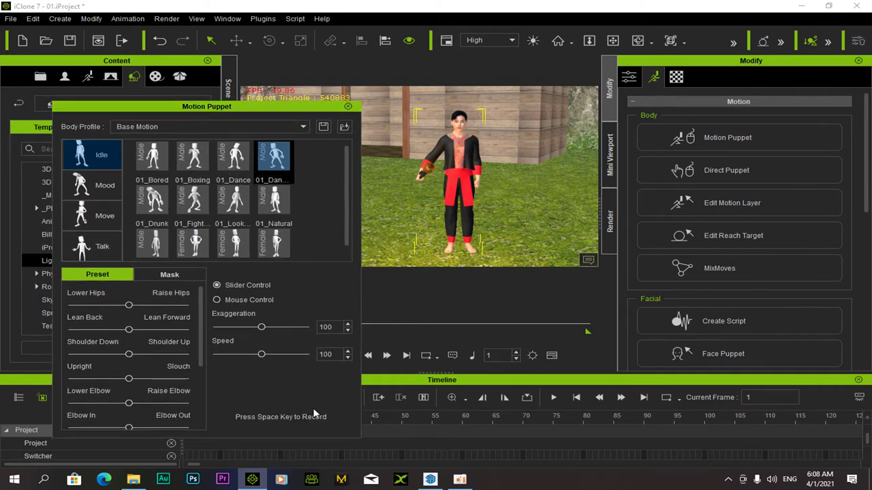
{"action": "key", "text": "space"}
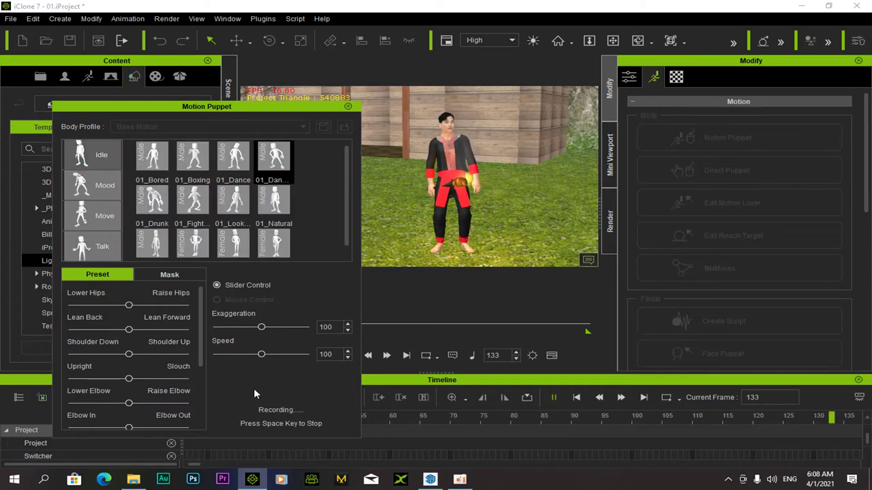
{"action": "key", "text": "space"}
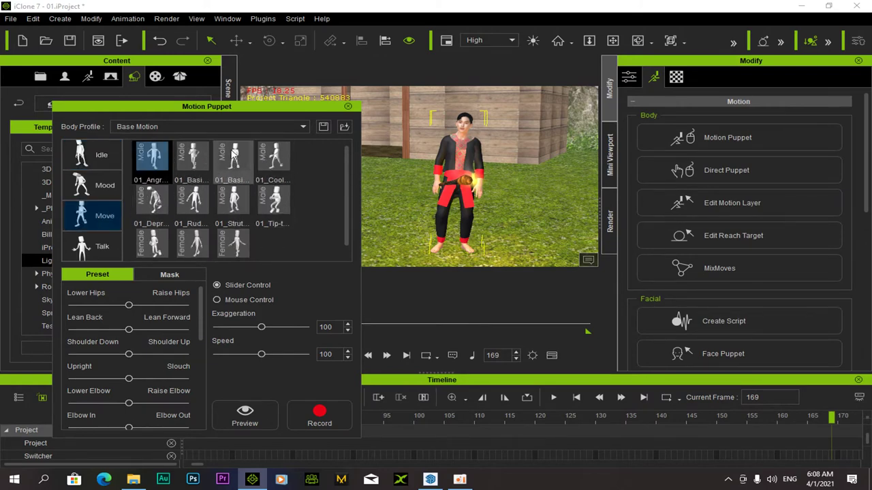
Record the second male basic Move motion from frame 169 to frame 489, and close Motion Puppet.
{"action": "left_click", "coordinate": [232, 155]}
{"action": "left_click", "coordinate": [326, 414]}
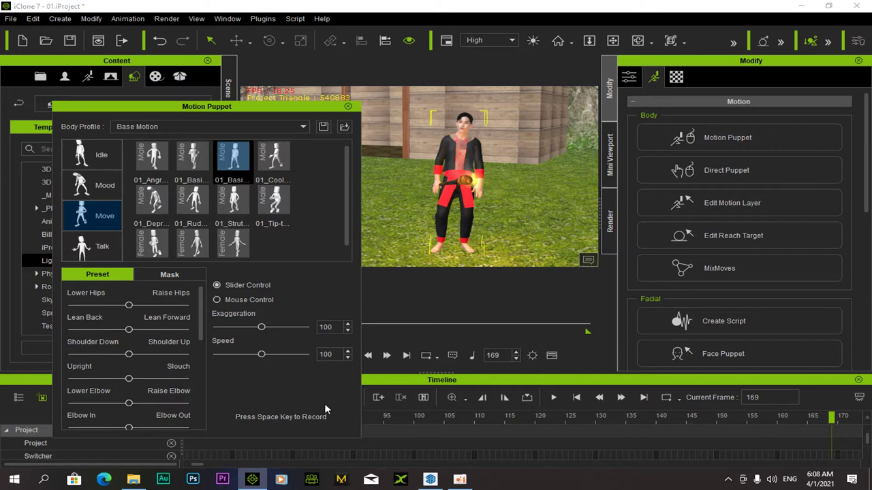
{"action": "key", "text": "space"}
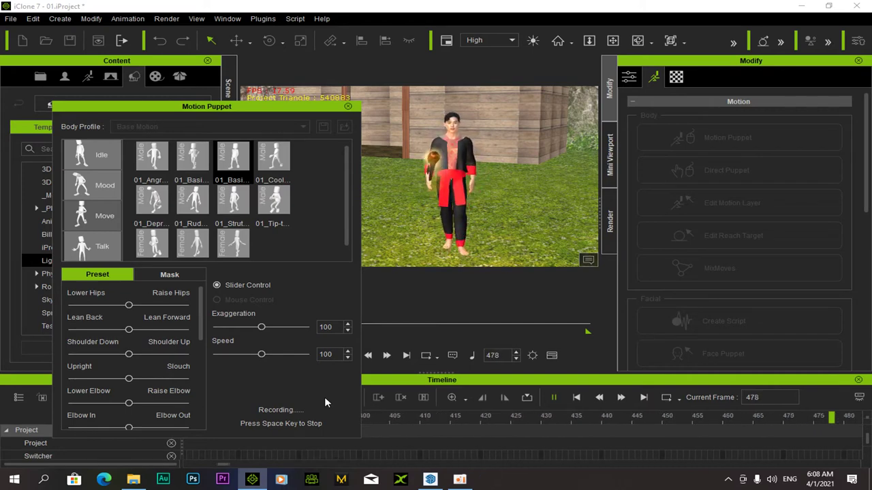
{"action": "key", "text": "space"}
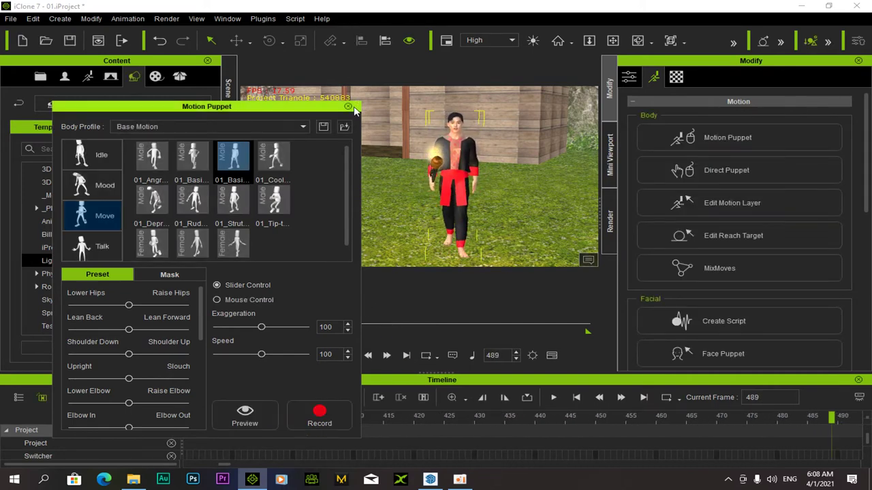
{"action": "left_click", "coordinate": [349, 108]}
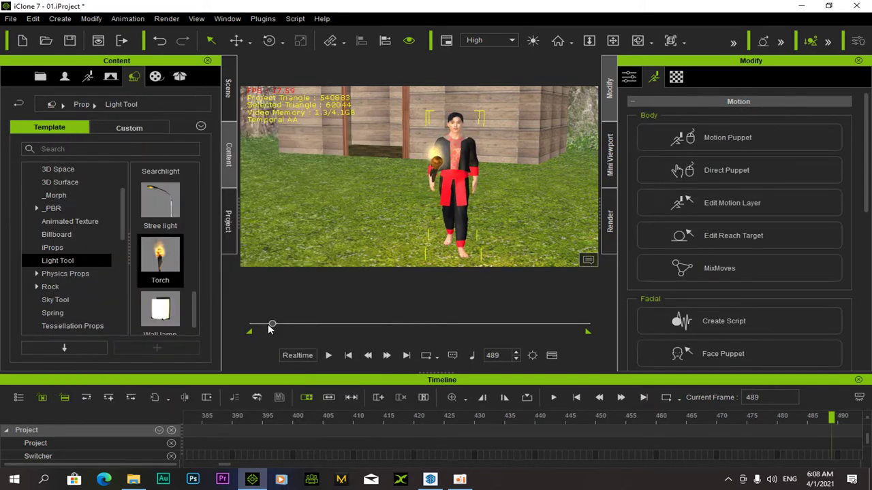
Apply the Grip_A gesture from the Hold gestures to the avatar's right hand at frame 307.
{"action": "left_click_drag", "start_coordinate": [269, 329], "coordinate": [267, 329]}
{"action": "scroll", "coordinate": [467, 177], "scroll_direction": "up", "scroll_amount": 5}
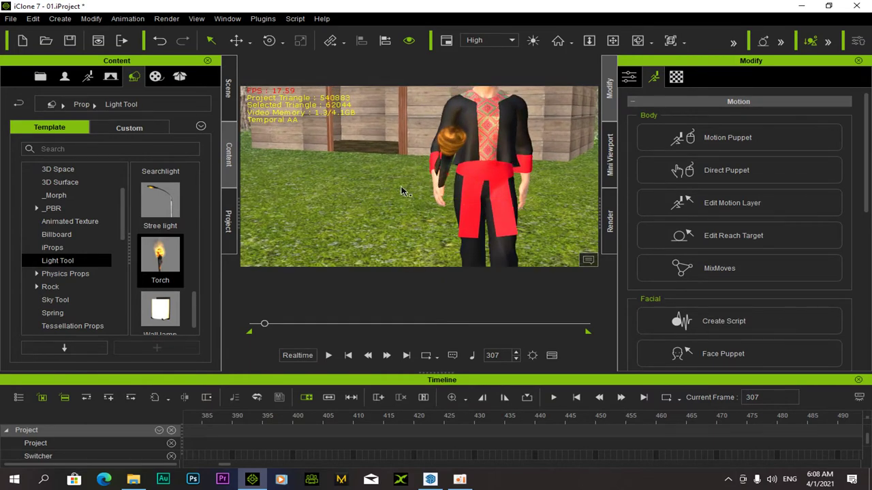
{"action": "left_click", "coordinate": [88, 76]}
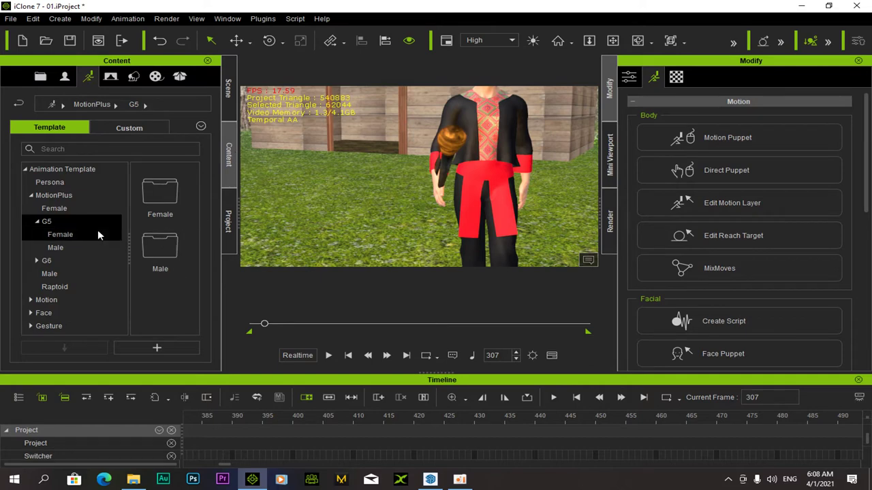
{"action": "left_click", "coordinate": [52, 330]}
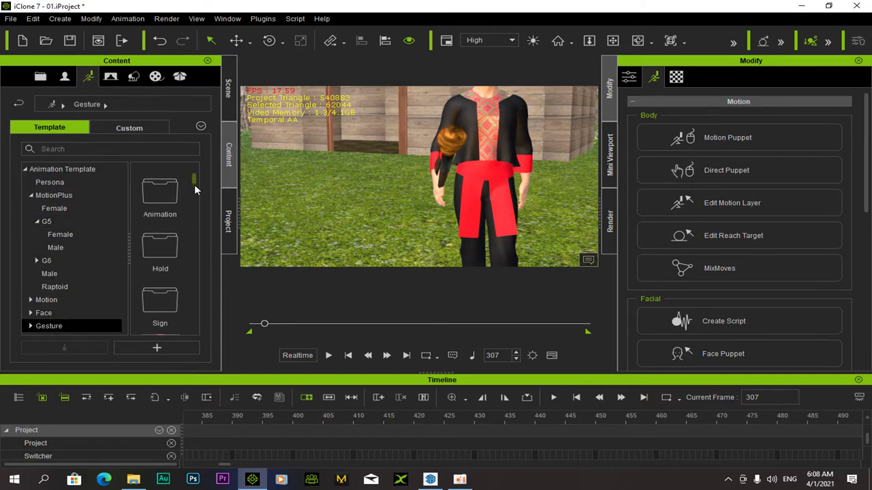
{"action": "left_click", "coordinate": [30, 327]}
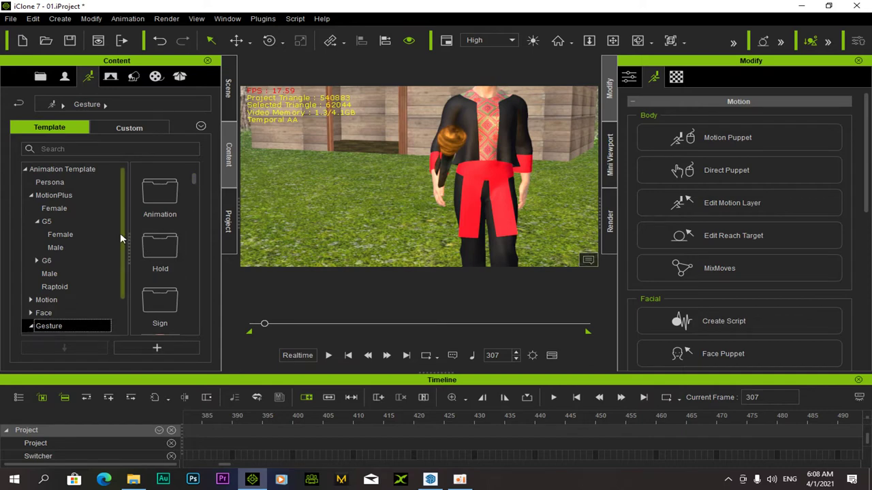
{"action": "scroll", "coordinate": [122, 252], "scroll_direction": "down", "scroll_amount": 1}
{"action": "left_click", "coordinate": [76, 301]}
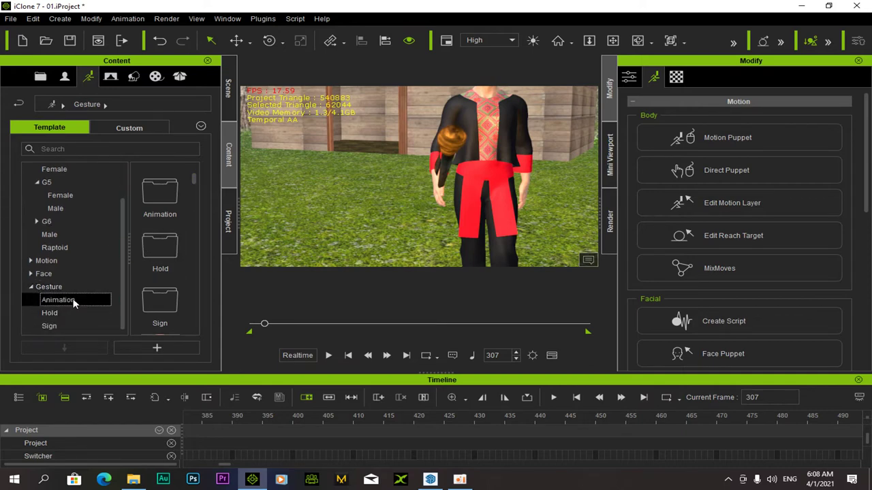
{"action": "left_click", "coordinate": [55, 314]}
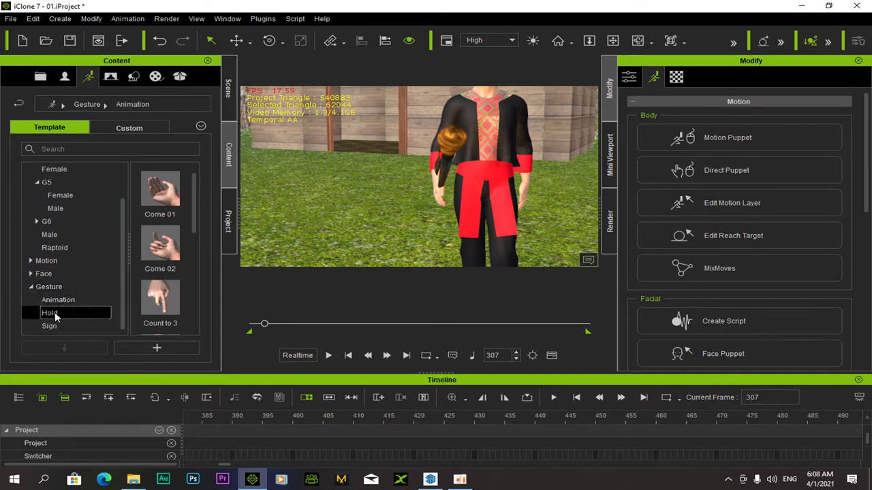
{"action": "scroll", "coordinate": [193, 264], "scroll_direction": "down", "scroll_amount": 5}
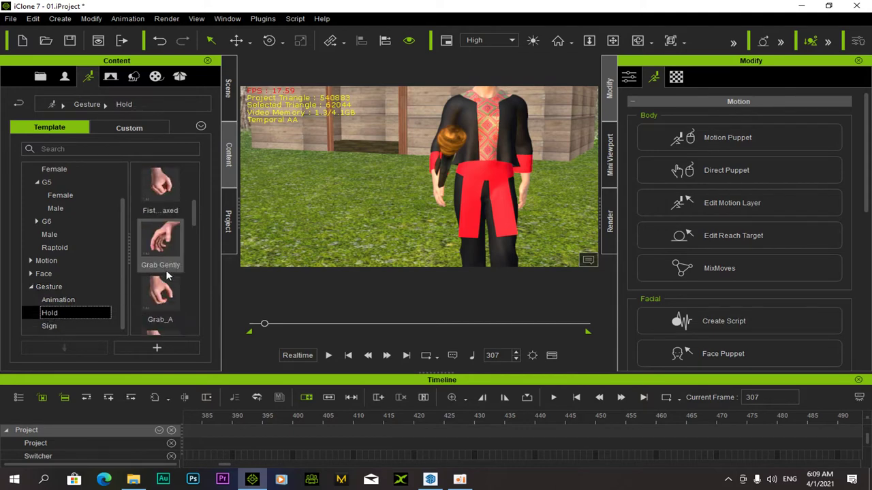
{"action": "scroll", "coordinate": [193, 273], "scroll_direction": "down", "scroll_amount": 2}
{"action": "left_click_drag", "start_coordinate": [194, 322], "coordinate": [439, 201]}
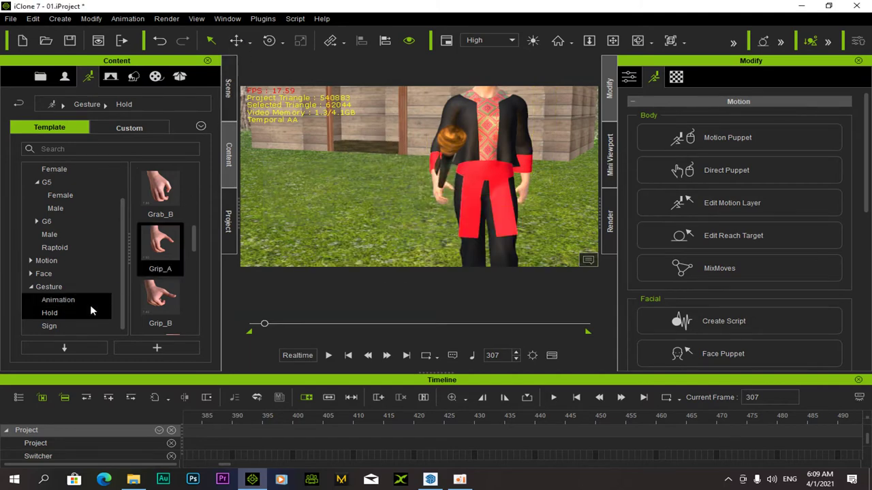
Apply the Warmup 02 gesture animation to the avatar's right hand at frame 307.
{"action": "left_click", "coordinate": [58, 300]}
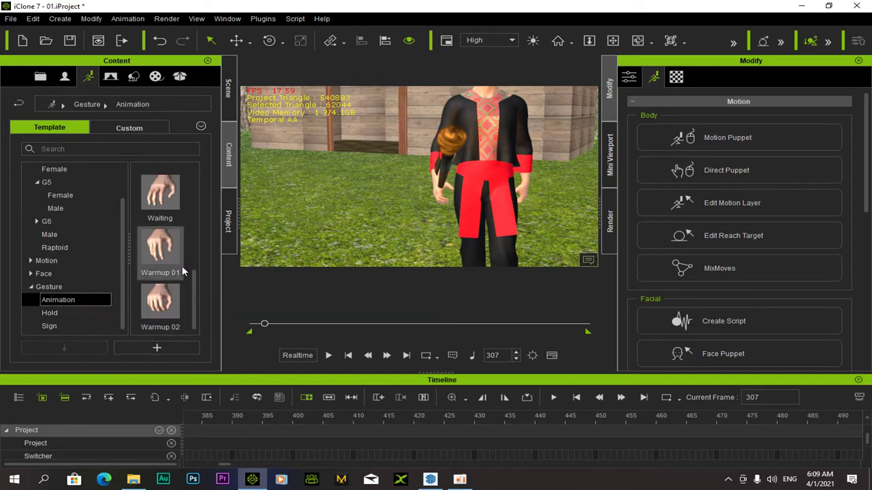
{"action": "left_click_drag", "start_coordinate": [161, 304], "coordinate": [456, 195]}
{"action": "left_click_drag", "start_coordinate": [160, 299], "coordinate": [450, 222]}
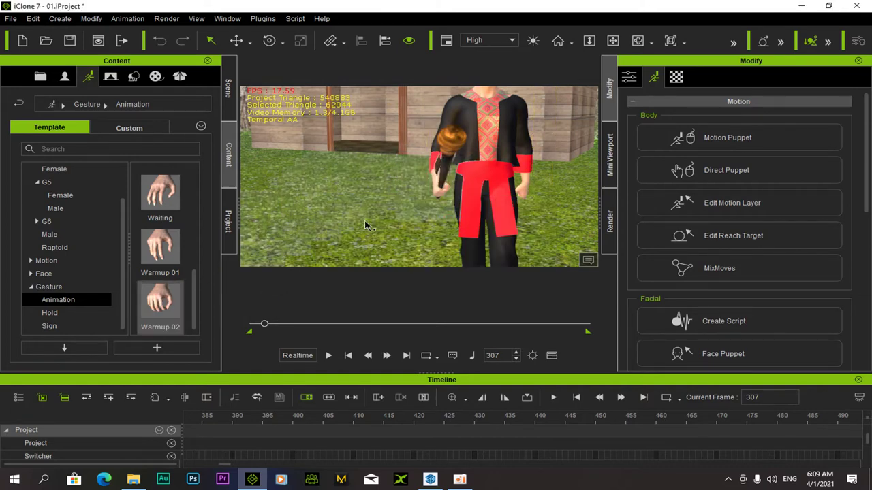
{"action": "scroll", "coordinate": [402, 200], "scroll_direction": "up", "scroll_amount": 2}
{"action": "scroll", "coordinate": [502, 216], "scroll_direction": "down", "scroll_amount": 3}
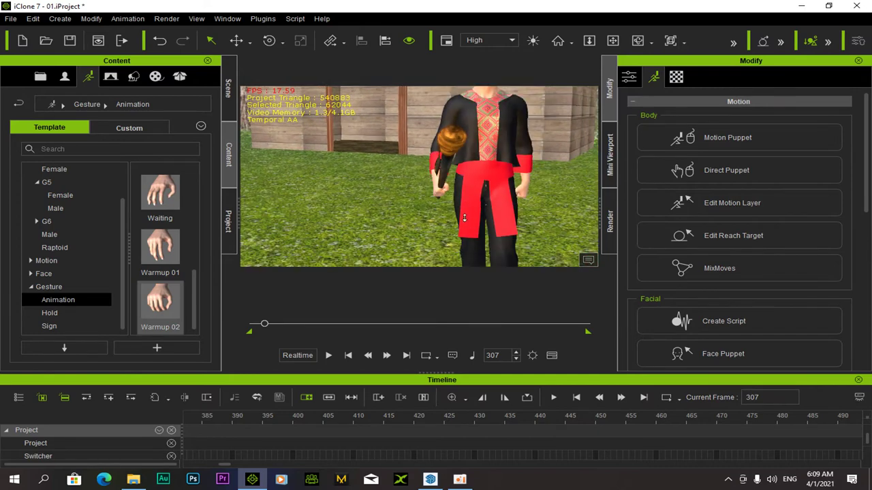
Play back the animation, examine the torch in the avatar's hand from the front and side, and return to frame 1.
{"action": "key", "text": "space"}
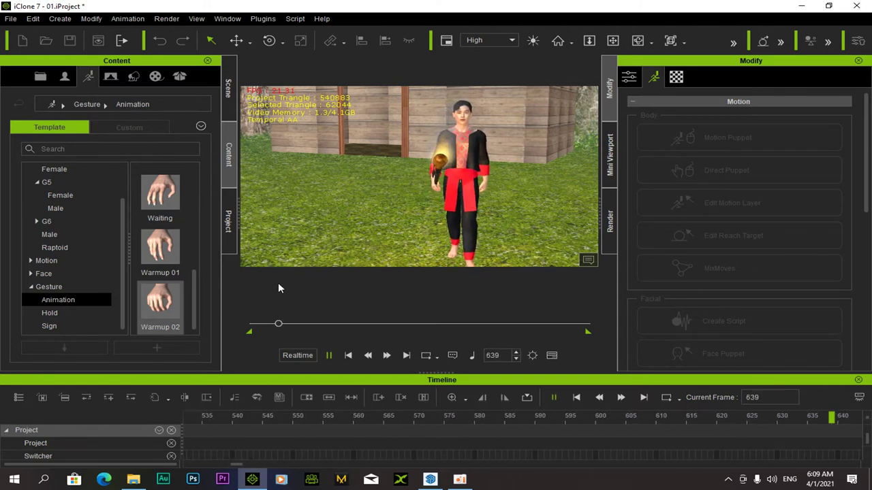
{"action": "key", "text": "space"}
{"action": "left_click_drag", "start_coordinate": [278, 324], "coordinate": [229, 327]}
{"action": "left_click", "coordinate": [612, 42]}
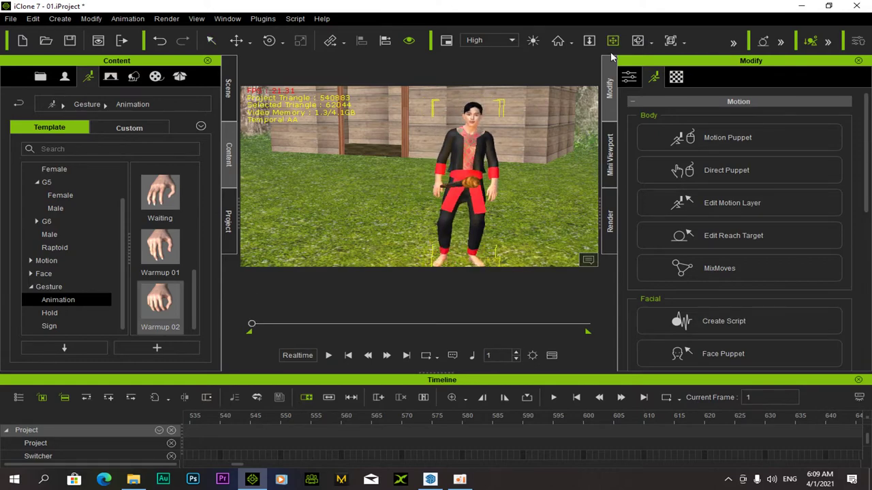
{"action": "scroll", "coordinate": [560, 170], "scroll_direction": "down", "scroll_amount": 3}
{"action": "left_click_drag", "start_coordinate": [554, 183], "coordinate": [443, 202]}
{"action": "right_click_drag", "start_coordinate": [531, 200], "coordinate": [421, 180]}
{"action": "scroll", "coordinate": [442, 189], "scroll_direction": "up", "scroll_amount": 3}
{"action": "scroll", "coordinate": [520, 197], "scroll_direction": "up", "scroll_amount": 3}
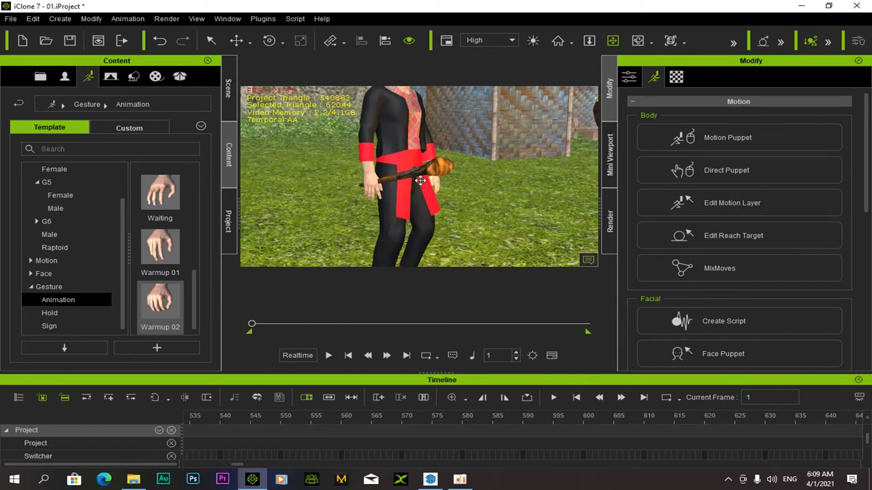
{"action": "key", "text": "space"}
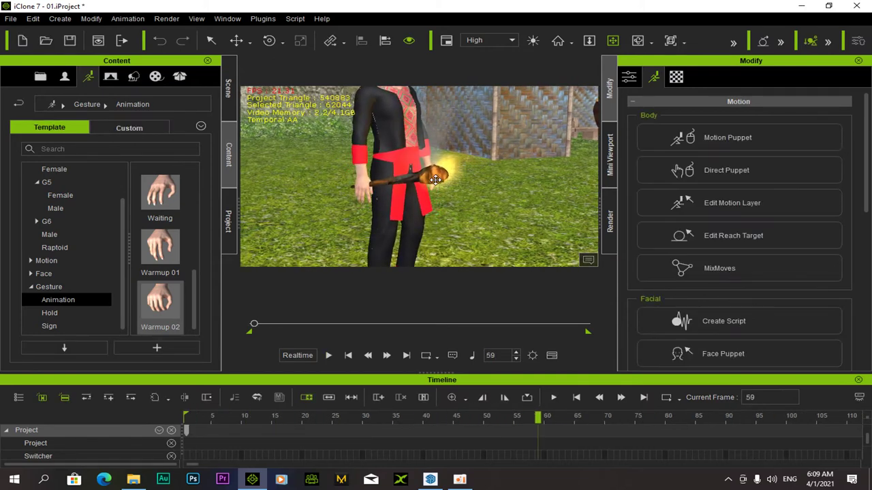
{"action": "left_click", "coordinate": [252, 325]}
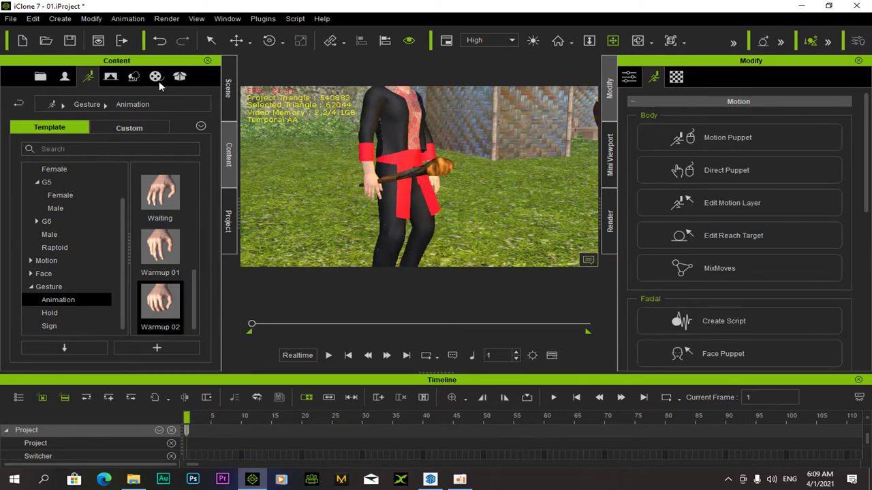
Add the Torch Fire particle from the Fire and Smoke particles to the ground in front of the avatar.
{"action": "left_click", "coordinate": [133, 77]}
{"action": "scroll", "coordinate": [79, 291], "scroll_direction": "down", "scroll_amount": 5}
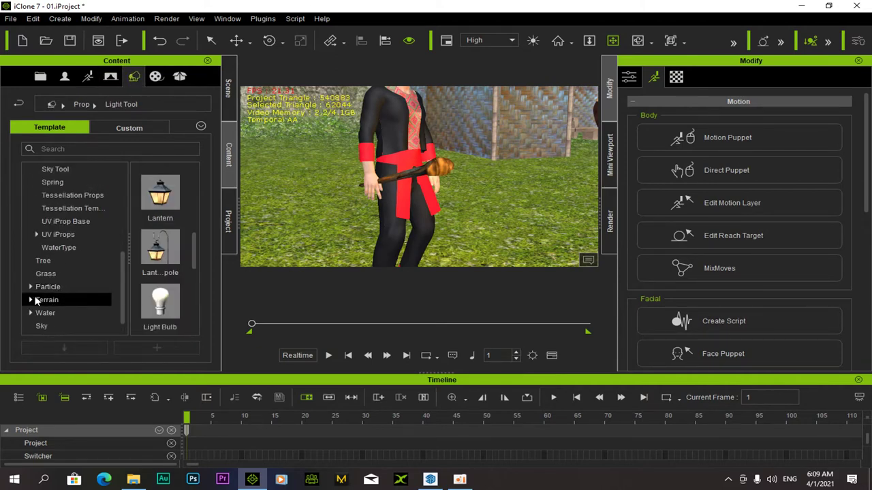
{"action": "left_click", "coordinate": [32, 287]}
{"action": "scroll", "coordinate": [71, 280], "scroll_direction": "down", "scroll_amount": 3}
{"action": "scroll", "coordinate": [95, 262], "scroll_direction": "up", "scroll_amount": 1}
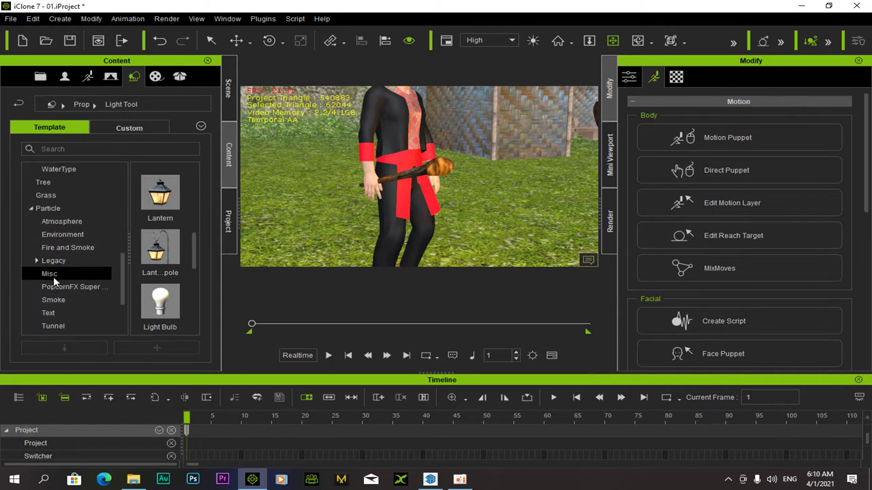
{"action": "left_click", "coordinate": [59, 249]}
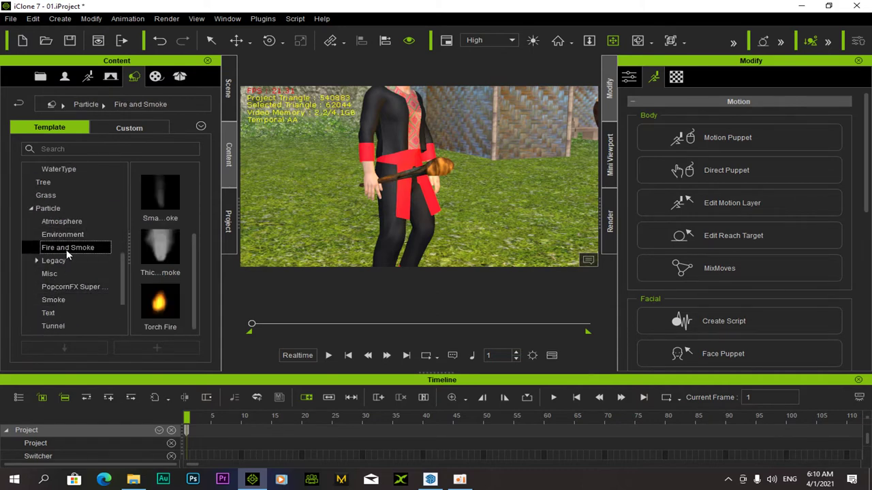
{"action": "left_click_drag", "start_coordinate": [154, 306], "coordinate": [156, 260]}
{"action": "scroll", "coordinate": [377, 226], "scroll_direction": "down", "scroll_amount": 4}
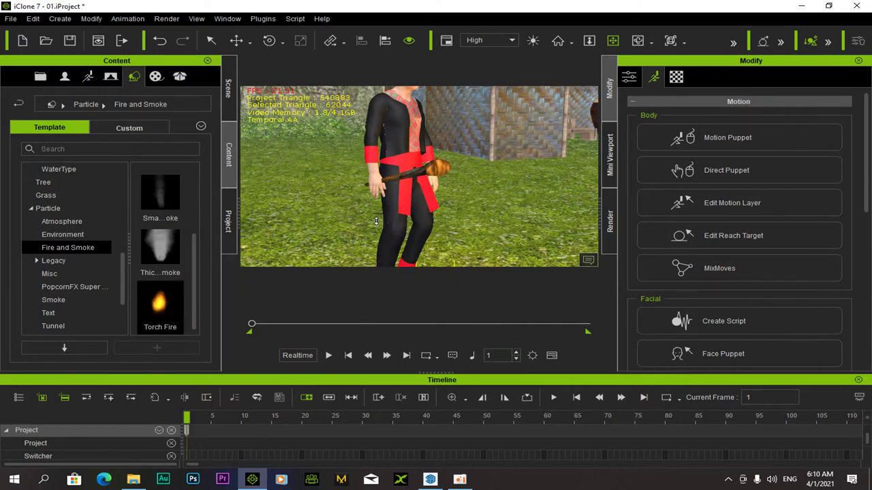
{"action": "left_click_drag", "start_coordinate": [172, 306], "coordinate": [435, 237]}
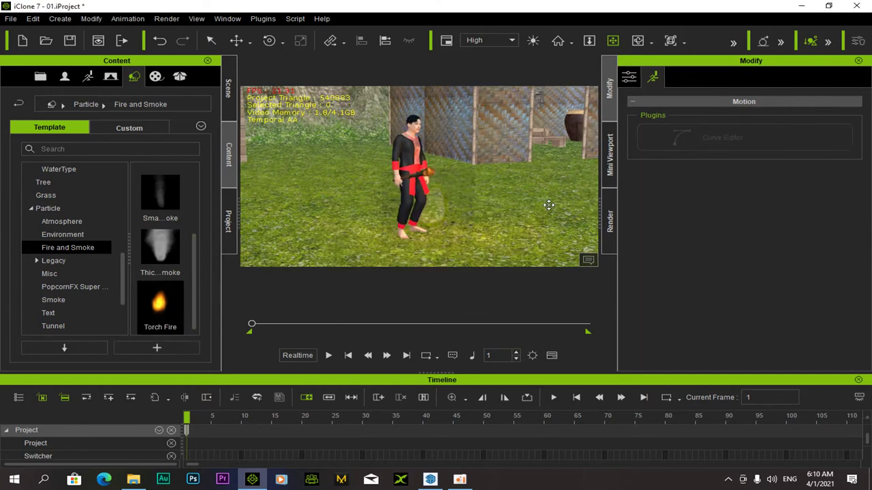
Raise the Torch Fire particle to hand height and shift it horizontally onto the torch head.
{"action": "left_click", "coordinate": [237, 40]}
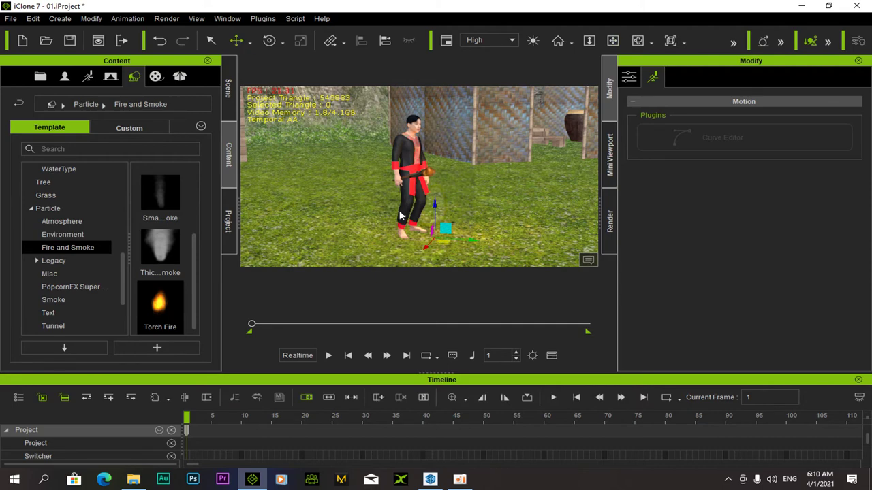
{"action": "left_click_drag", "start_coordinate": [435, 203], "coordinate": [414, 150]}
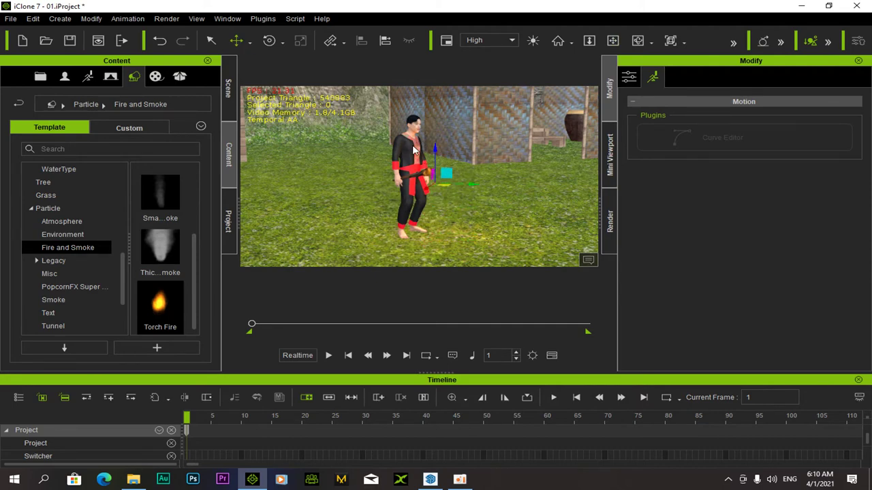
{"action": "left_click", "coordinate": [612, 41]}
{"action": "left_click", "coordinate": [236, 40]}
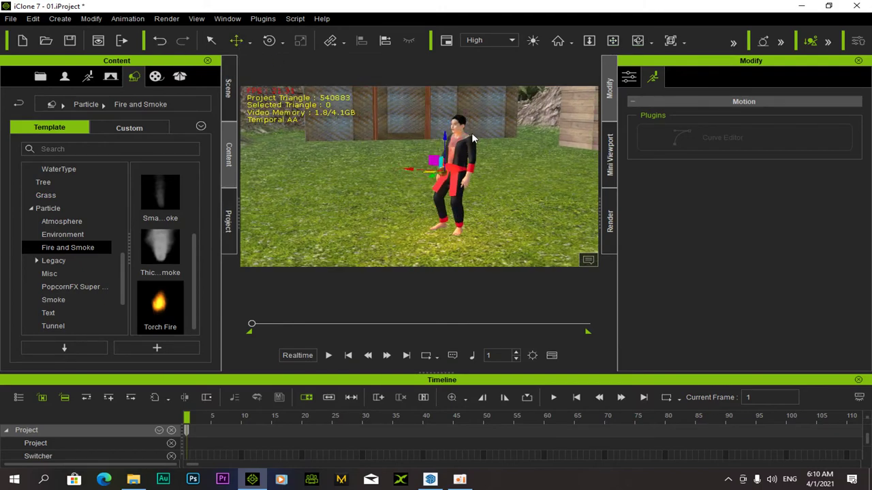
{"action": "left_click", "coordinate": [612, 41]}
{"action": "left_click_drag", "start_coordinate": [463, 204], "coordinate": [476, 269]}
{"action": "left_click", "coordinate": [237, 40]}
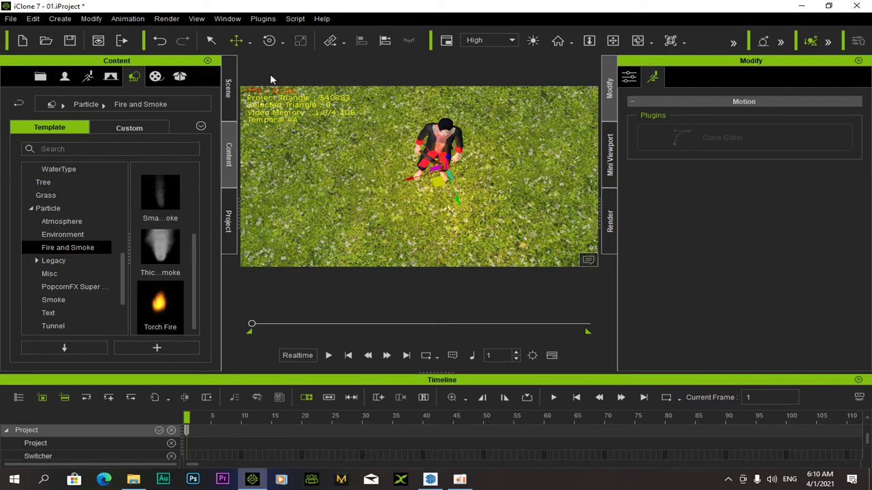
{"action": "left_click_drag", "start_coordinate": [433, 178], "coordinate": [432, 177]}
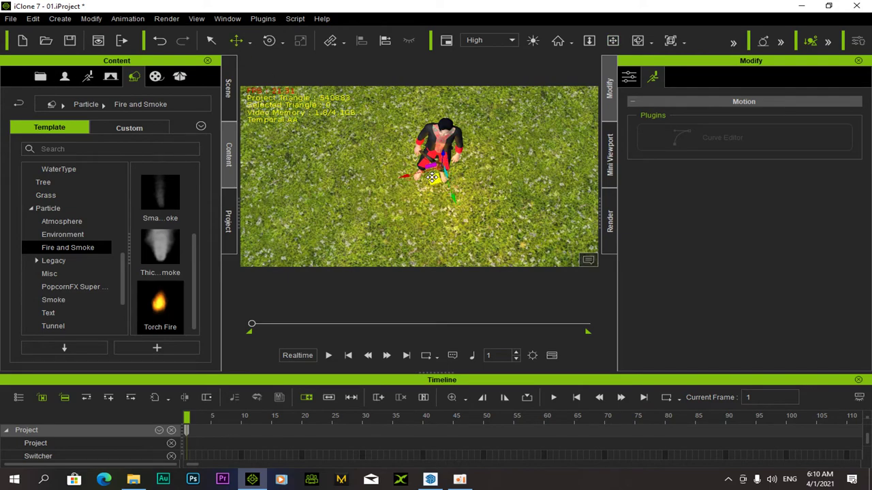
Play the animation to frame 72 and check the flame's position on the torch from the front.
{"action": "left_click", "coordinate": [612, 42]}
{"action": "right_click_drag", "start_coordinate": [449, 245], "coordinate": [441, 156]}
{"action": "key", "text": "space"}
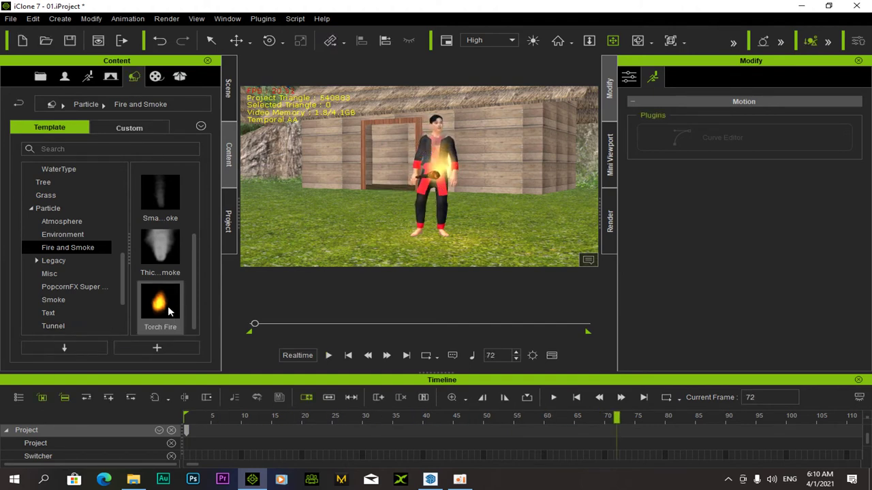
Link the Torch Fire particle to the torch prop as its parent.
{"action": "left_click", "coordinate": [240, 40]}
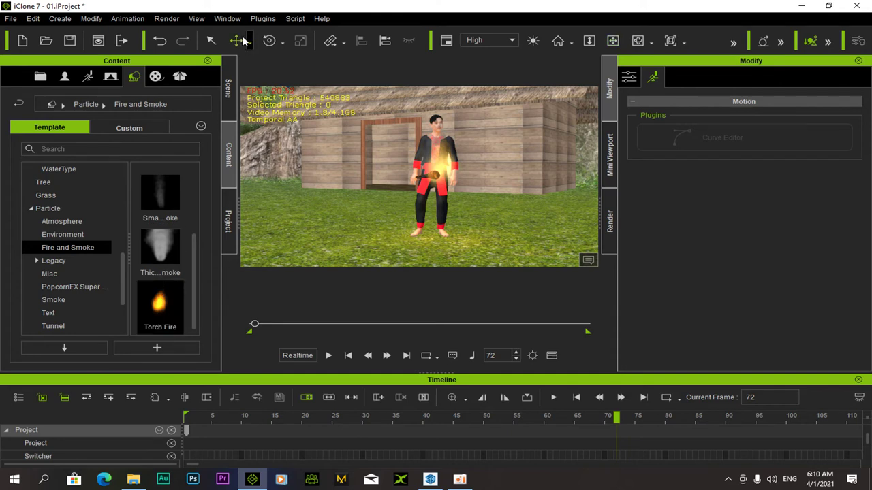
{"action": "left_click", "coordinate": [629, 77]}
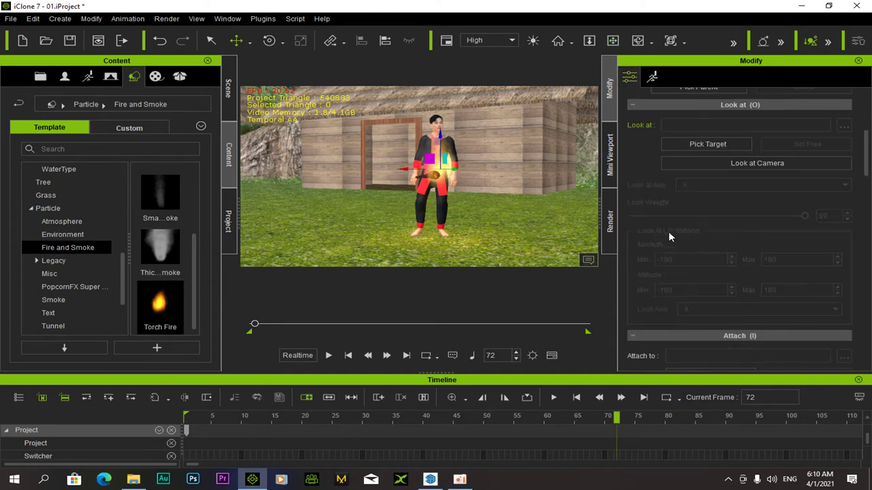
{"action": "scroll", "coordinate": [688, 194], "scroll_direction": "up", "scroll_amount": 5}
{"action": "scroll", "coordinate": [690, 194], "scroll_direction": "down", "scroll_amount": 2}
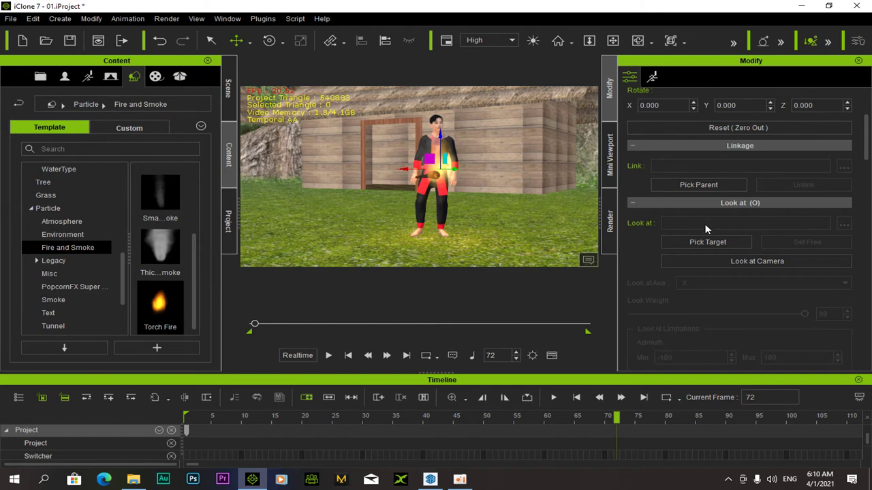
{"action": "left_click", "coordinate": [612, 41]}
{"action": "right_click_drag", "start_coordinate": [395, 178], "coordinate": [418, 180]}
{"action": "scroll", "coordinate": [442, 182], "scroll_direction": "up", "scroll_amount": 3}
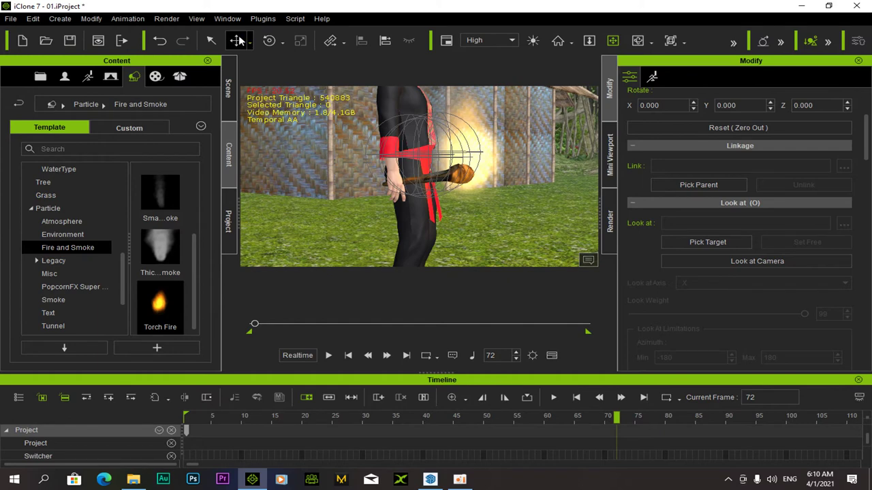
{"action": "left_click", "coordinate": [239, 41]}
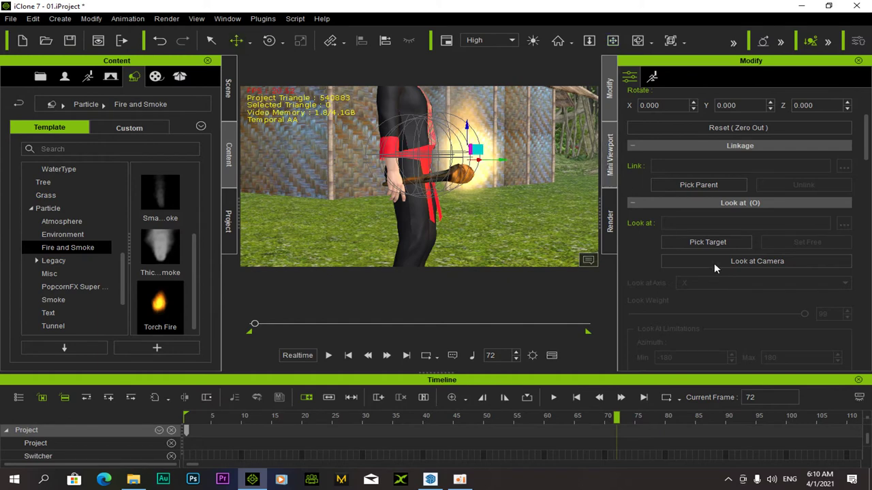
{"action": "left_click", "coordinate": [689, 185]}
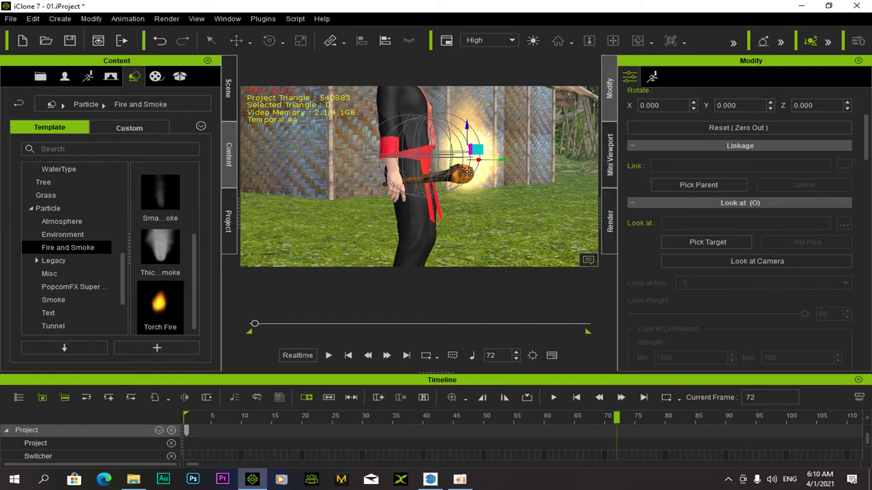
{"action": "left_click", "coordinate": [457, 173]}
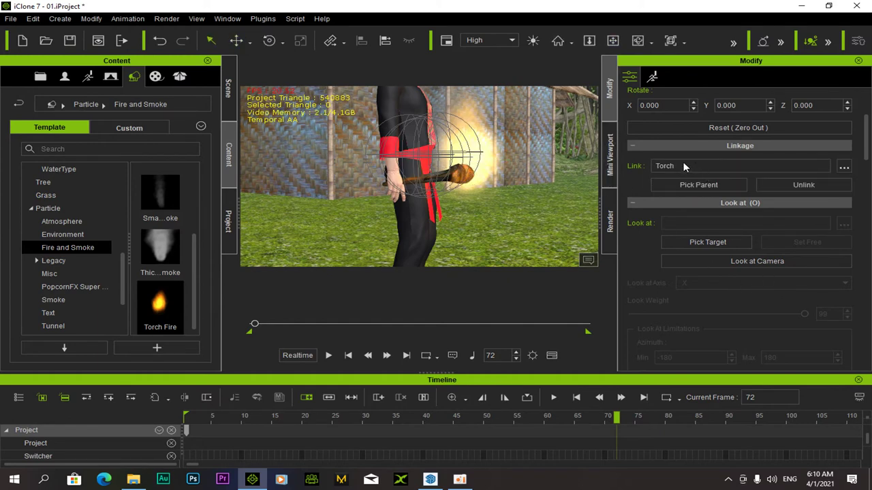
{"action": "scroll", "coordinate": [514, 190], "scroll_direction": "down", "scroll_amount": 5}
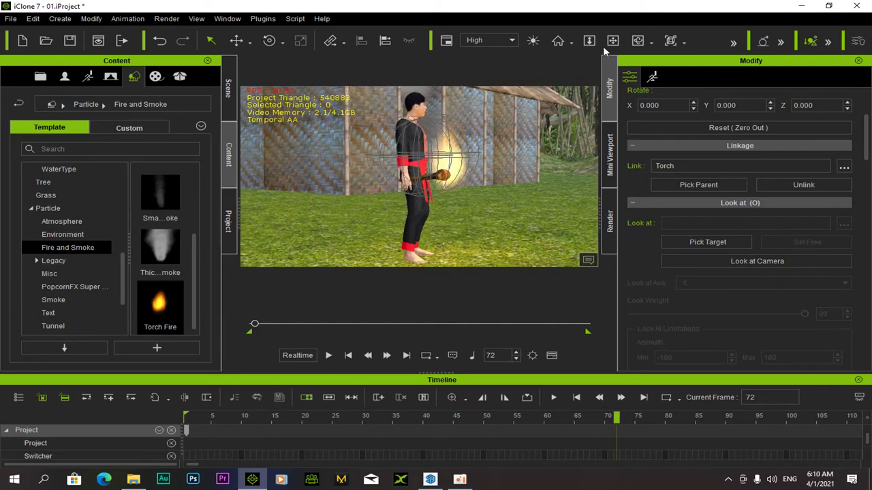
Play the animation from the front to check that the flame follows the torch, and return to the first frame.
{"action": "right_click_drag", "start_coordinate": [533, 216], "coordinate": [369, 228]}
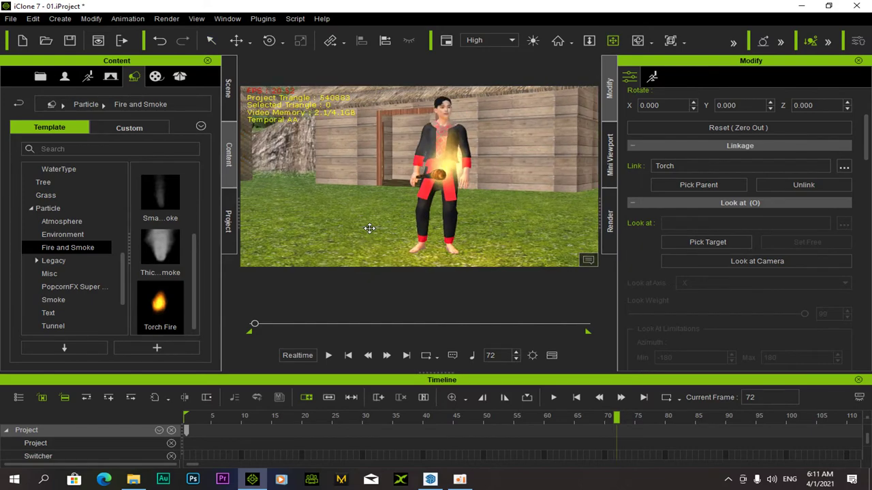
{"action": "key", "text": "space"}
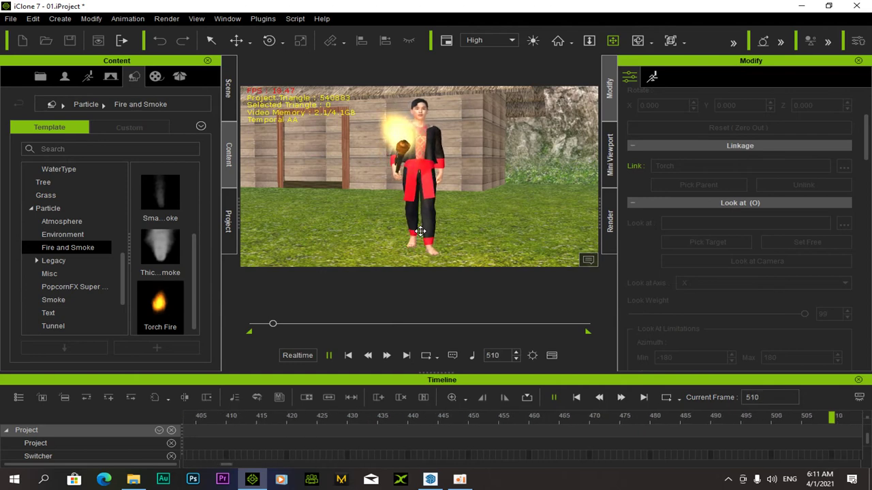
{"action": "key", "text": "space"}
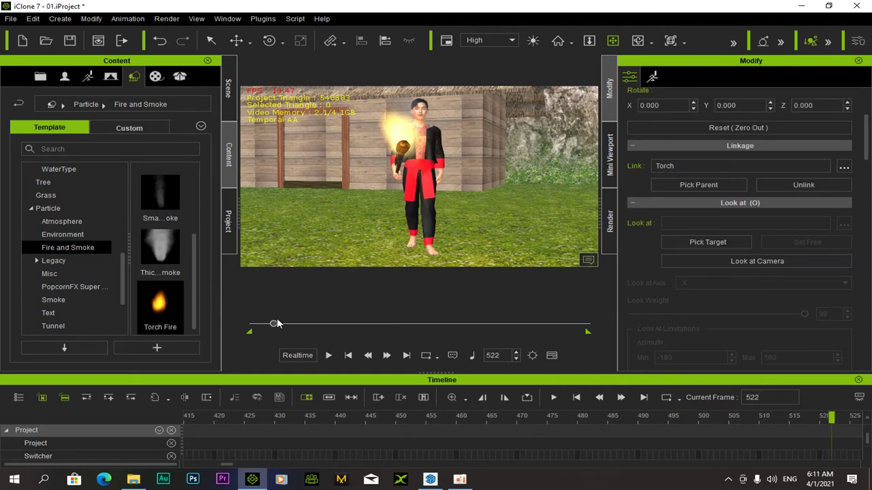
{"action": "mouse_move", "coordinate": [267, 328]}
{"action": "left_mouse_down"}
{"action": "mouse_move", "coordinate": [214, 329]}
{"action": "mouse_move", "coordinate": [273, 324]}
{"action": "mouse_move", "coordinate": [251, 326]}
{"action": "left_mouse_up"}
Create a curved path looping around the grass, starting at the avatar's feet and ending on the ground beside him.
{"action": "mouse_move", "coordinate": [494, 188]}
{"action": "right_mouse_down"}
{"action": "mouse_move", "coordinate": [474, 199]}
{"action": "mouse_move", "coordinate": [485, 196]}
{"action": "right_mouse_up"}
{"action": "left_click_drag", "start_coordinate": [484, 197], "coordinate": [447, 229]}
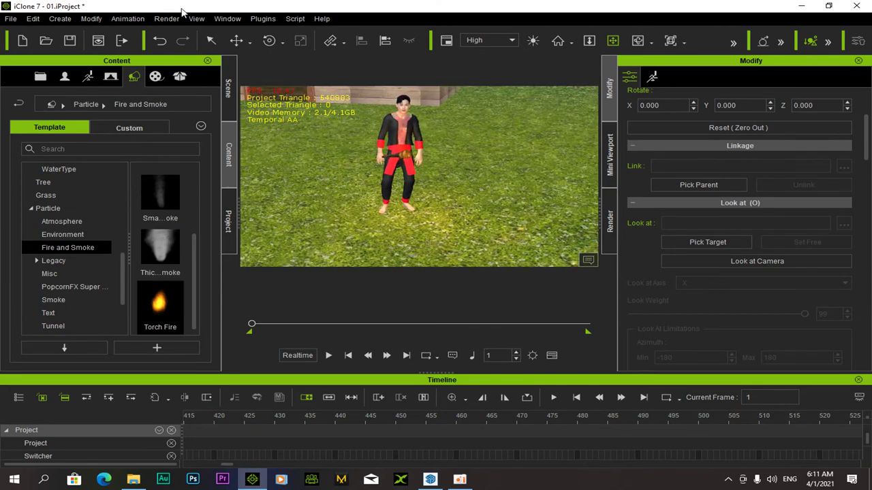
{"action": "left_click", "coordinate": [60, 19]}
{"action": "left_click", "coordinate": [80, 177]}
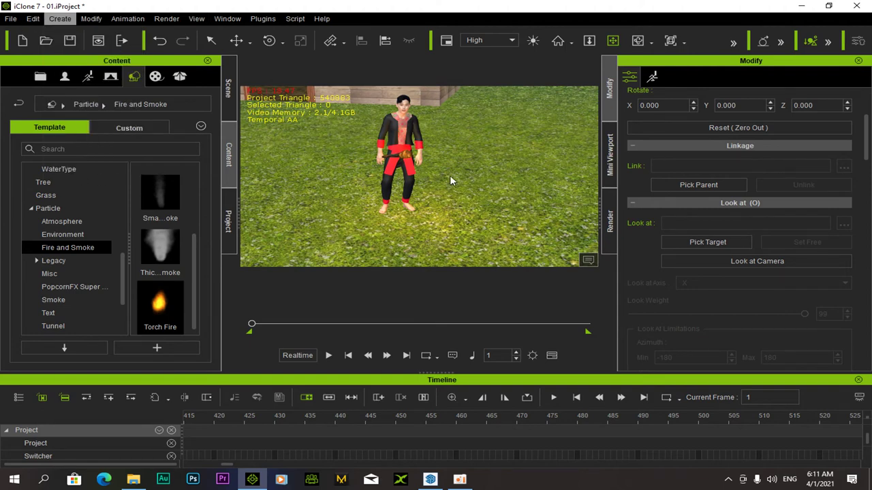
{"action": "left_click", "coordinate": [396, 208]}
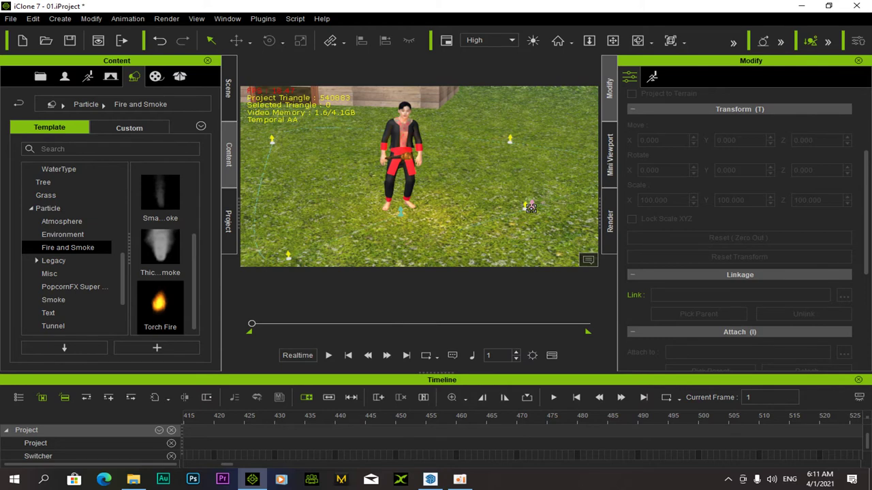
{"action": "left_click", "coordinate": [530, 207]}
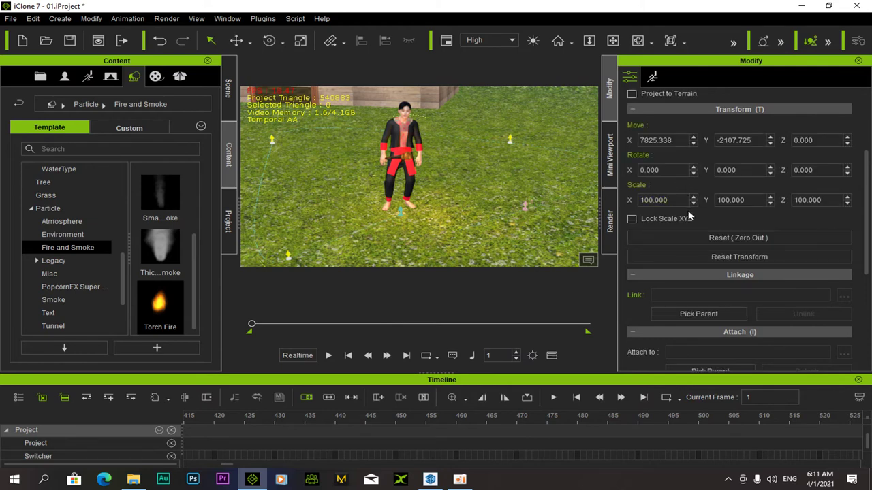
Select the avatar and assign the new ground path to him as his path.
{"action": "scroll", "coordinate": [688, 216], "scroll_direction": "down", "scroll_amount": 5}
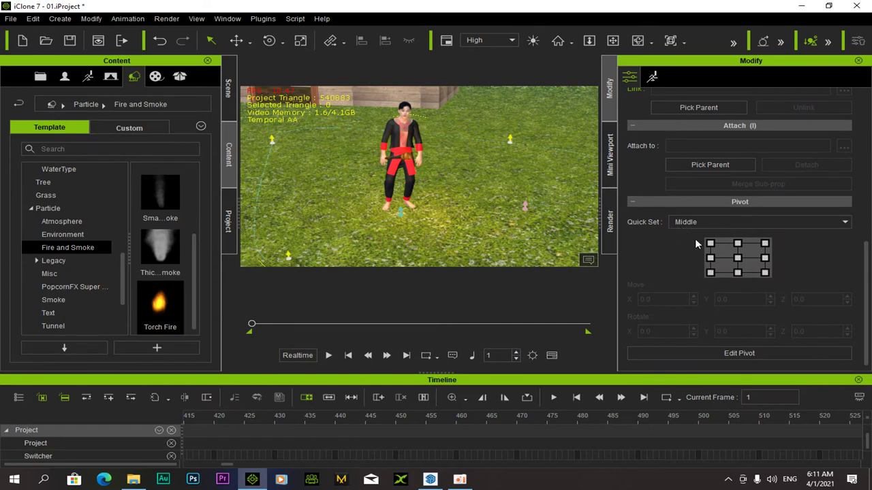
{"action": "left_click", "coordinate": [418, 185]}
{"action": "scroll", "coordinate": [722, 225], "scroll_direction": "down", "scroll_amount": 1}
{"action": "left_click", "coordinate": [709, 259]}
{"action": "scroll", "coordinate": [708, 238], "scroll_direction": "down", "scroll_amount": 6}
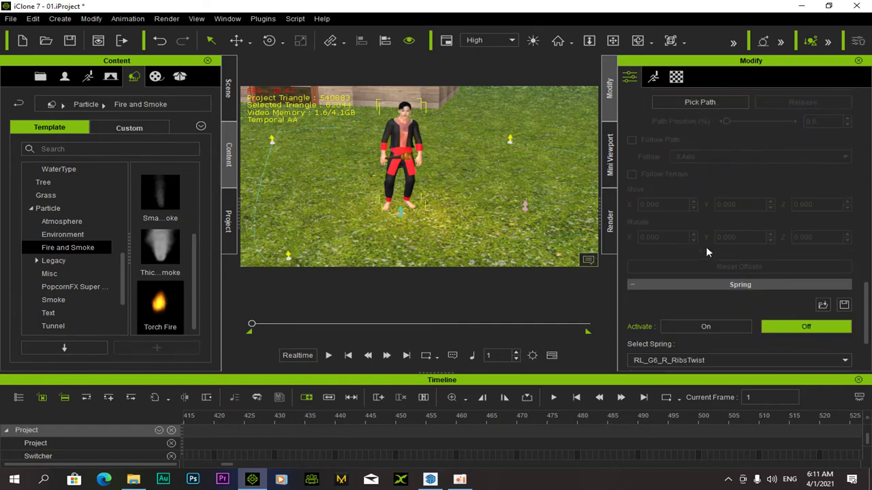
{"action": "scroll", "coordinate": [705, 247], "scroll_direction": "up", "scroll_amount": 2}
{"action": "left_click", "coordinate": [687, 235]}
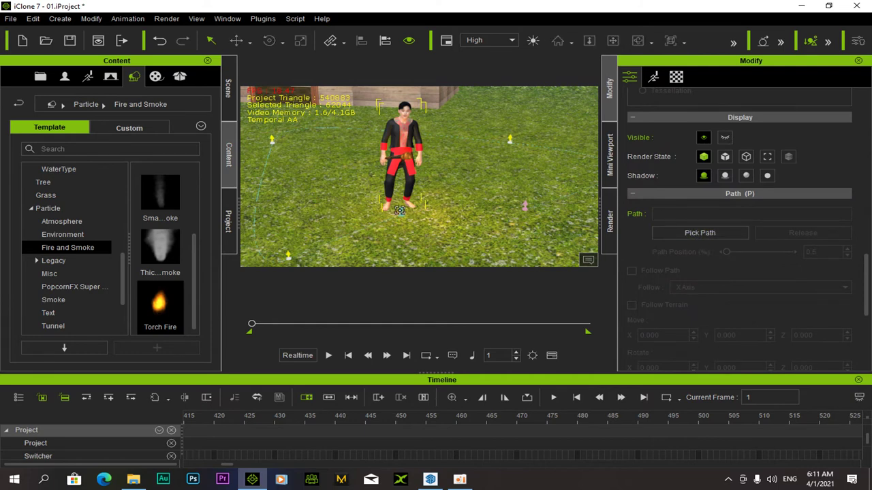
{"action": "left_click", "coordinate": [399, 211]}
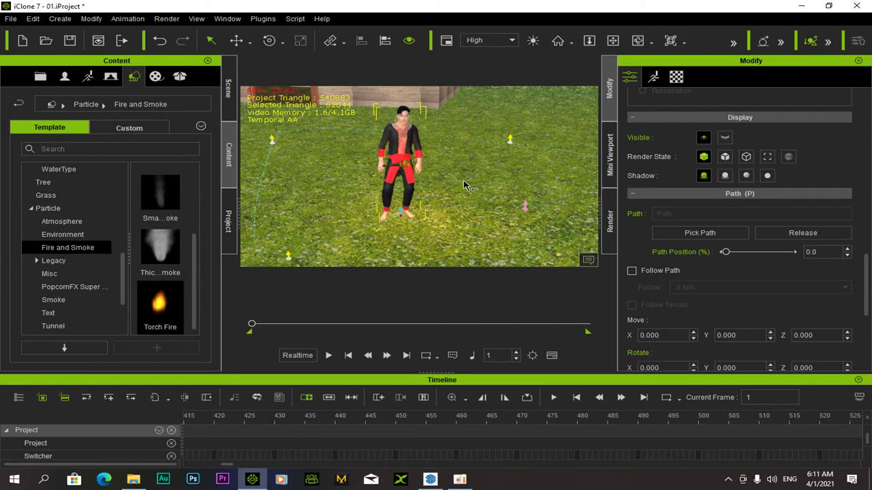
Set the avatar's path position to 100% at frame 1000.
{"action": "left_click", "coordinate": [272, 324]}
{"action": "left_click_drag", "start_coordinate": [501, 355], "coordinate": [417, 355]}
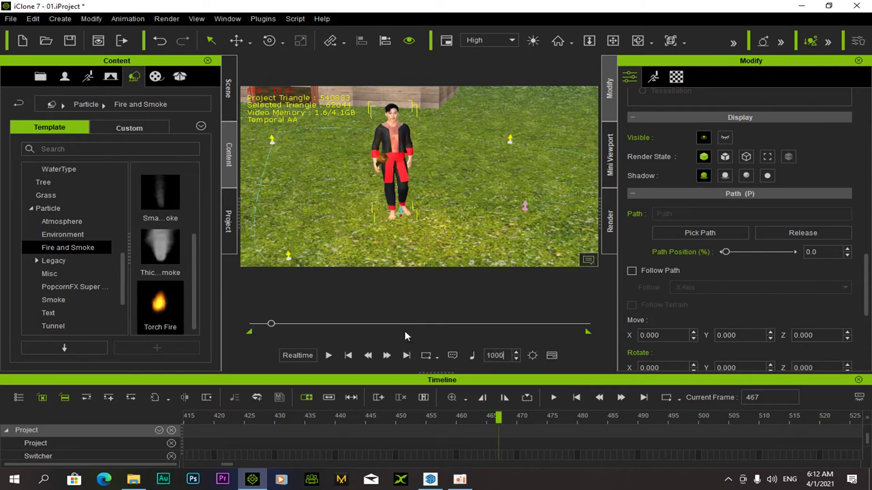
{"action": "type", "text": "1000"}
{"action": "key", "text": "Return"}
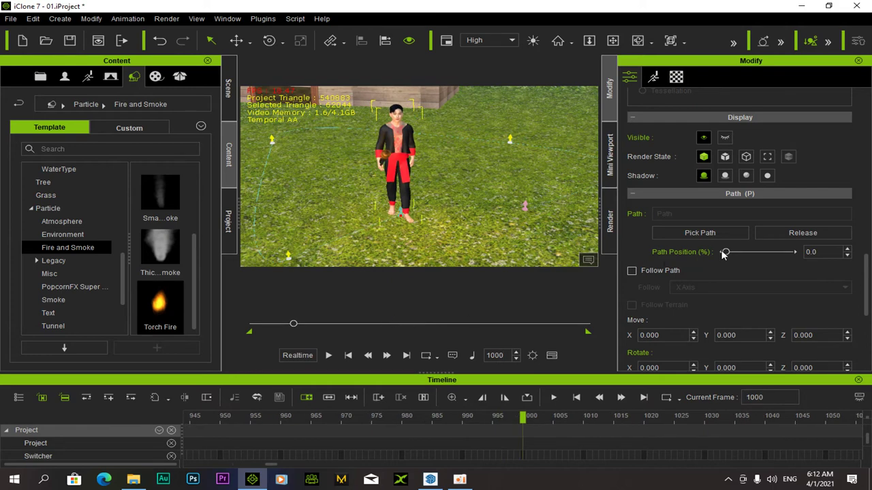
{"action": "left_click", "coordinate": [847, 249]}
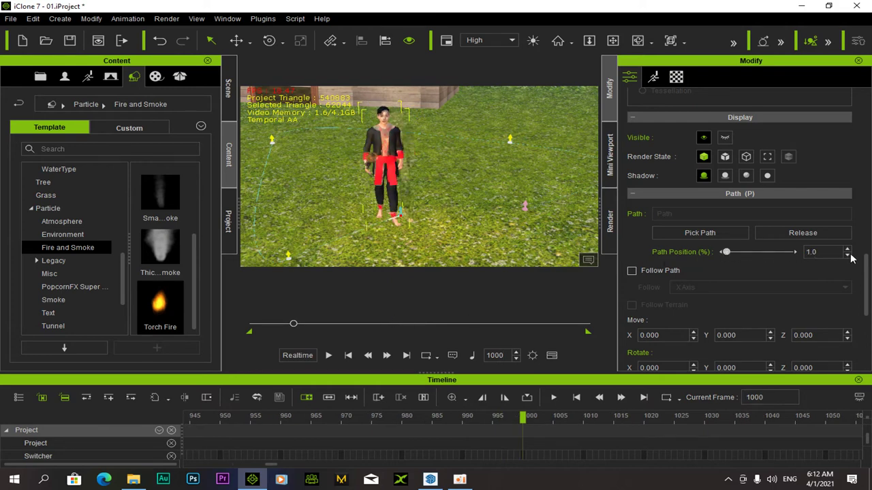
{"action": "left_click", "coordinate": [849, 255]}
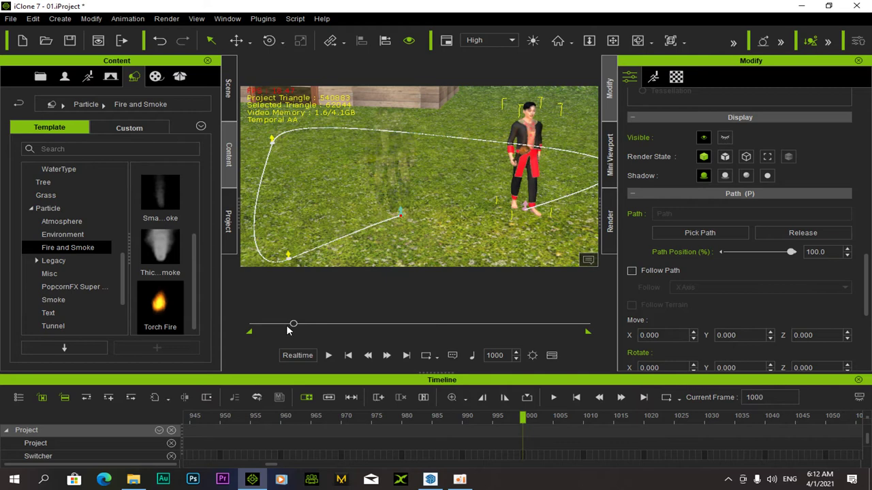
Play the avatar's movement along the path from the start and return to the first frame.
{"action": "left_click_drag", "start_coordinate": [293, 327], "coordinate": [251, 325]}
{"action": "key", "text": "space"}
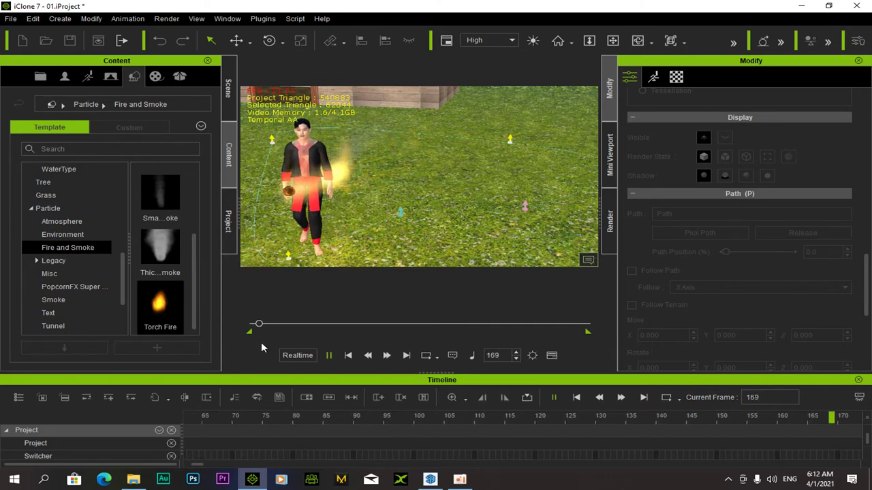
{"action": "left_click_drag", "start_coordinate": [261, 327], "coordinate": [252, 326]}
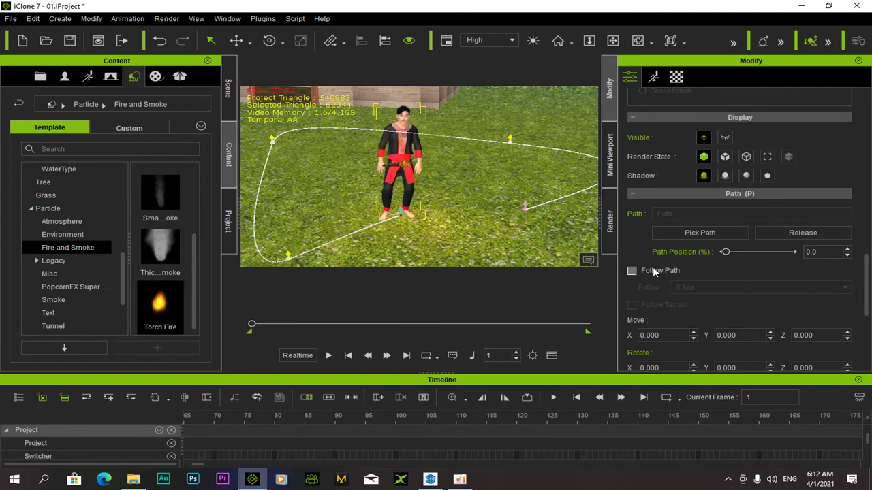
Enable Follow Path for the avatar with -Y Axis as the follow axis.
{"action": "left_click", "coordinate": [632, 271]}
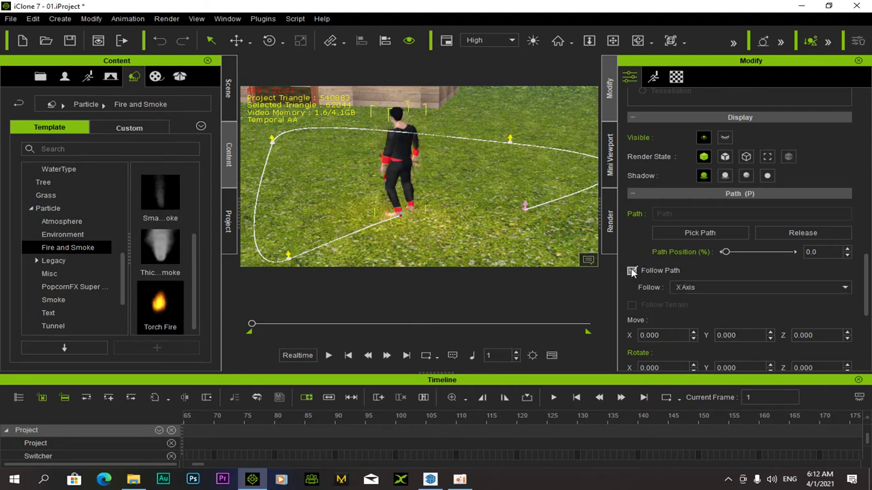
{"action": "left_click", "coordinate": [698, 288]}
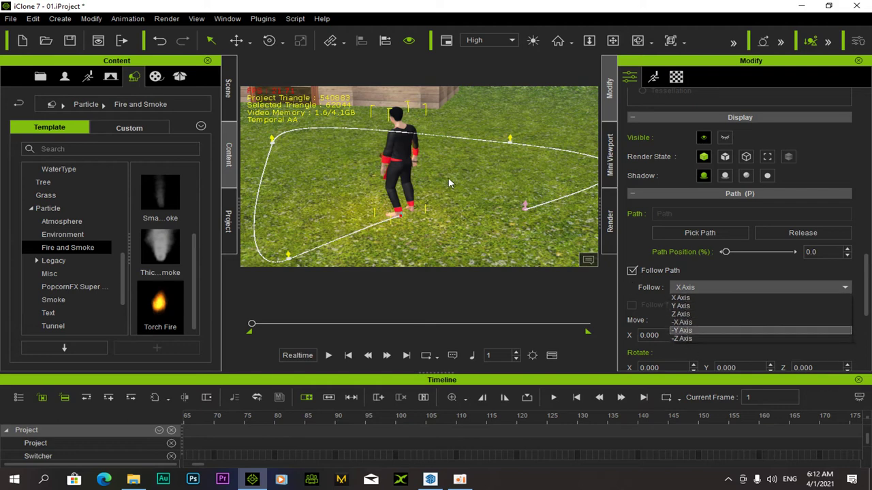
{"action": "key", "text": "Up"}
{"action": "key", "text": "Up"}
{"action": "key", "text": "Up"}
{"action": "left_click", "coordinate": [692, 331]}
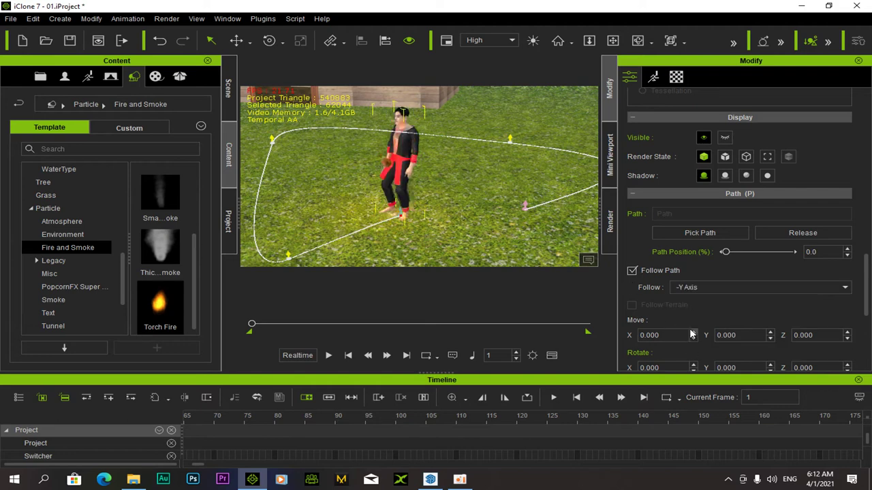
{"action": "left_click", "coordinate": [718, 287]}
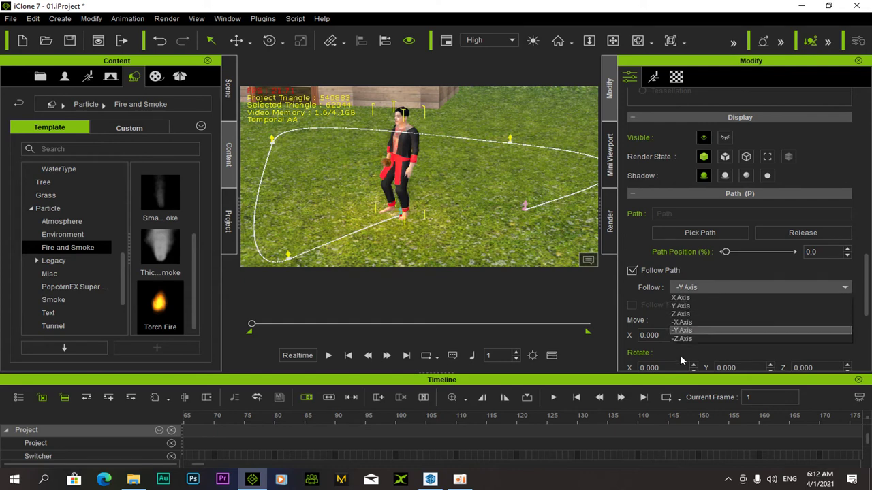
{"action": "left_click", "coordinate": [687, 332]}
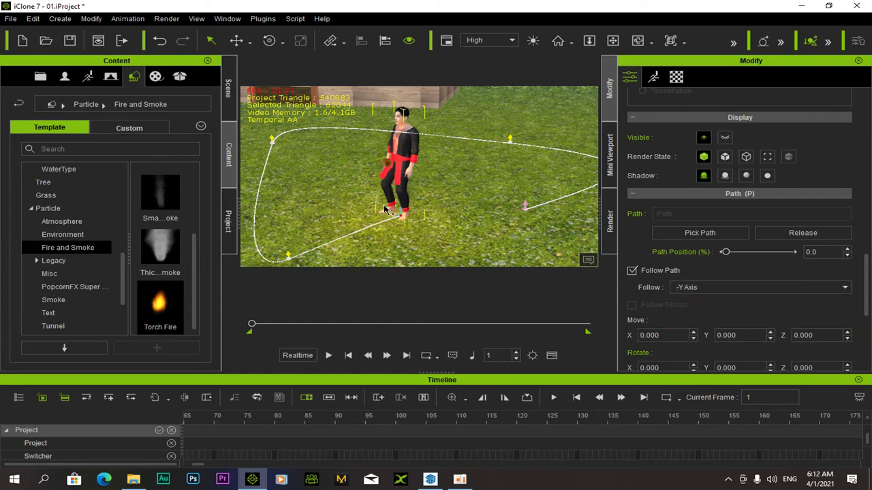
Play the animation to check the avatar's facing direction along the path, and return to the first frame.
{"action": "key", "text": "space"}
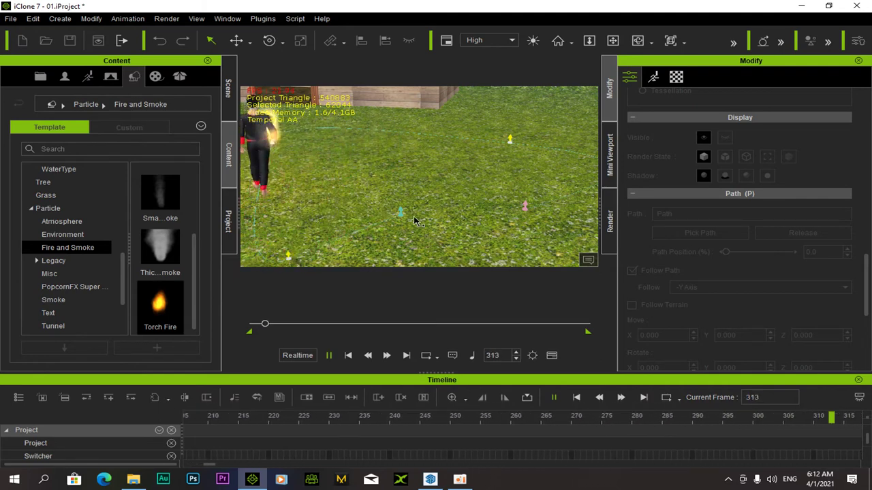
{"action": "key", "text": "space"}
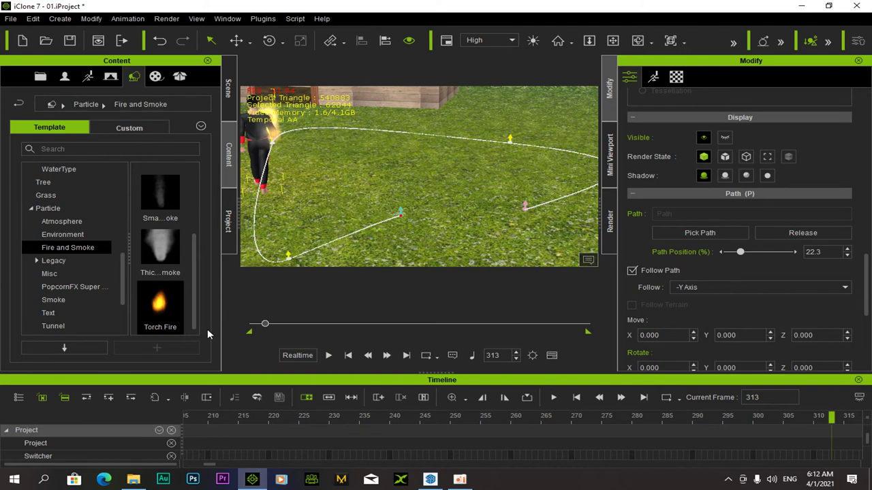
{"action": "key", "text": "Home"}
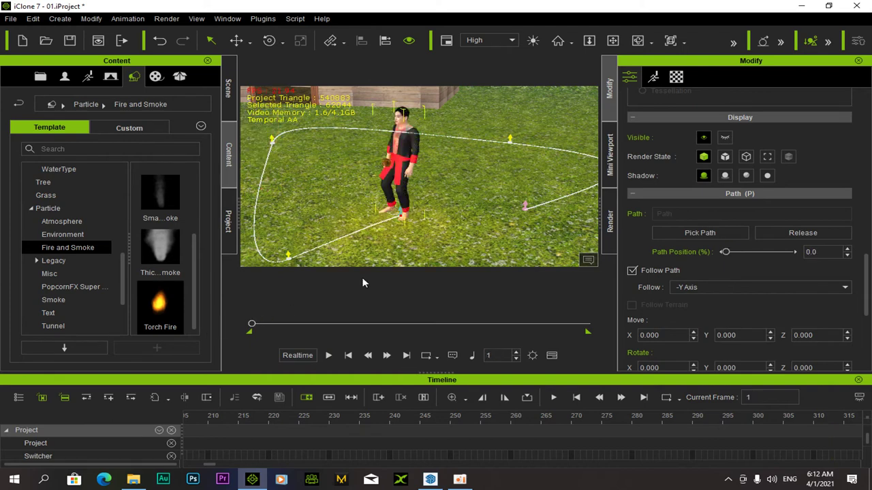
Look through the Motion Puppet presets and the Idle motion templates in the 01_G5 Motion_Chuck folder.
{"action": "left_click", "coordinate": [655, 77]}
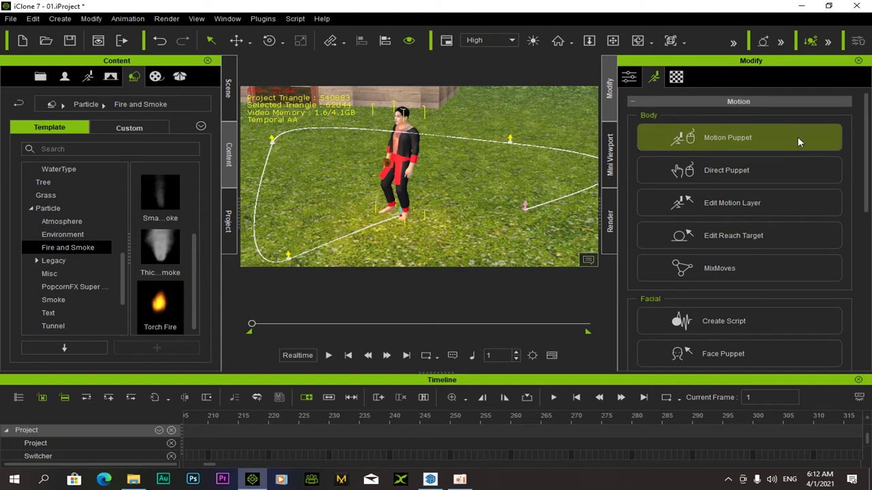
{"action": "left_click", "coordinate": [651, 144]}
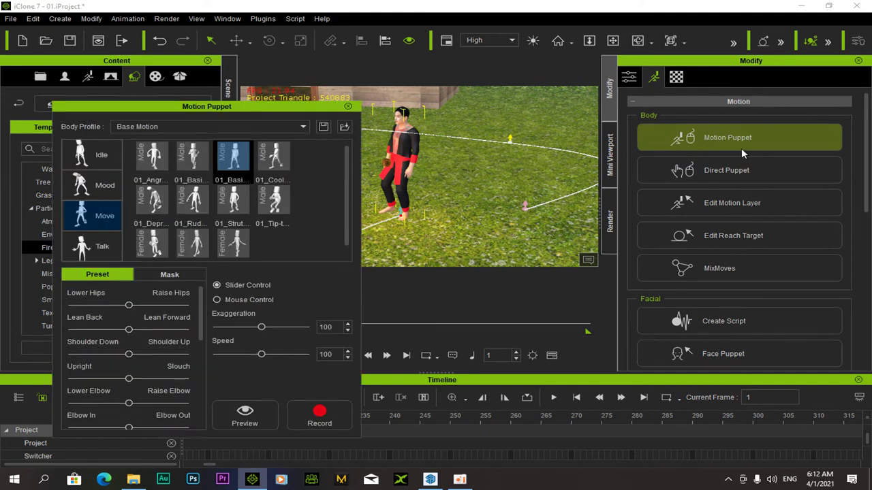
{"action": "left_click", "coordinate": [349, 110]}
{"action": "left_click", "coordinate": [87, 77]}
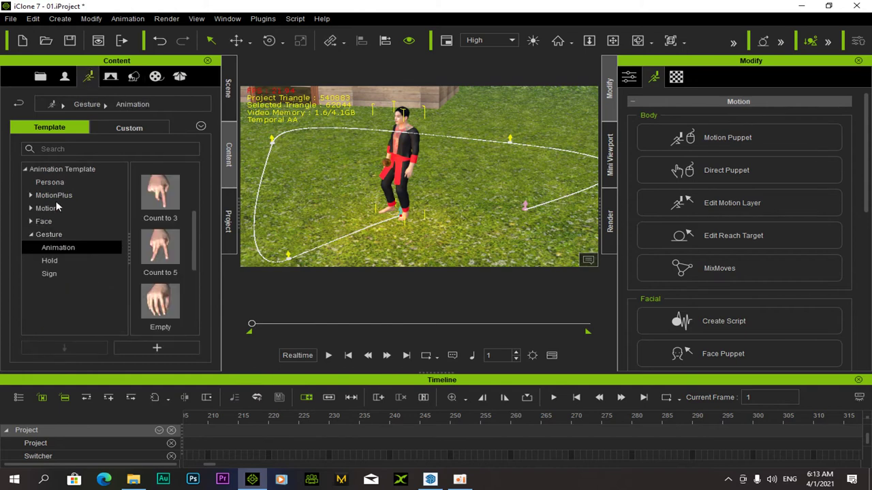
{"action": "left_click", "coordinate": [29, 213]}
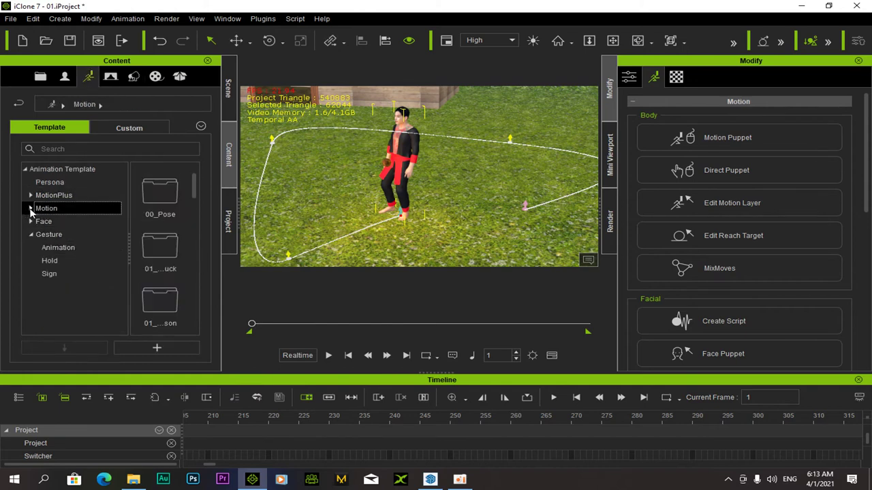
{"action": "left_click", "coordinate": [30, 209]}
{"action": "double_click", "coordinate": [54, 238]}
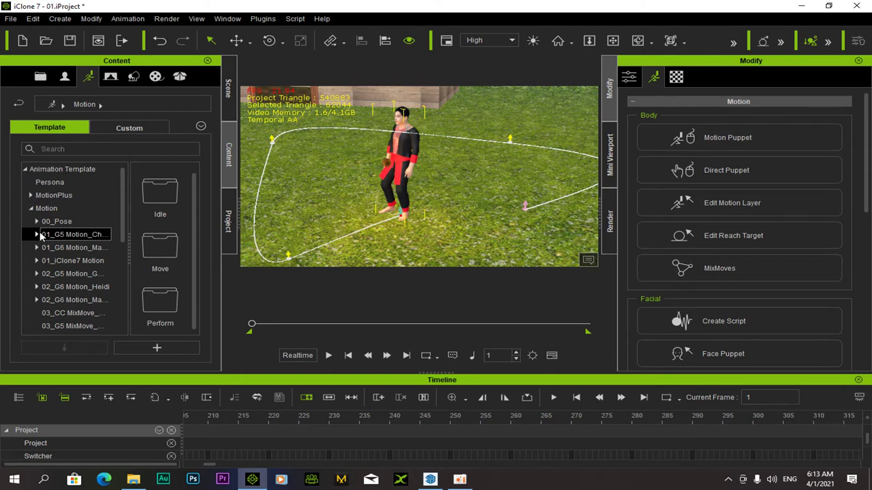
{"action": "left_click", "coordinate": [53, 248]}
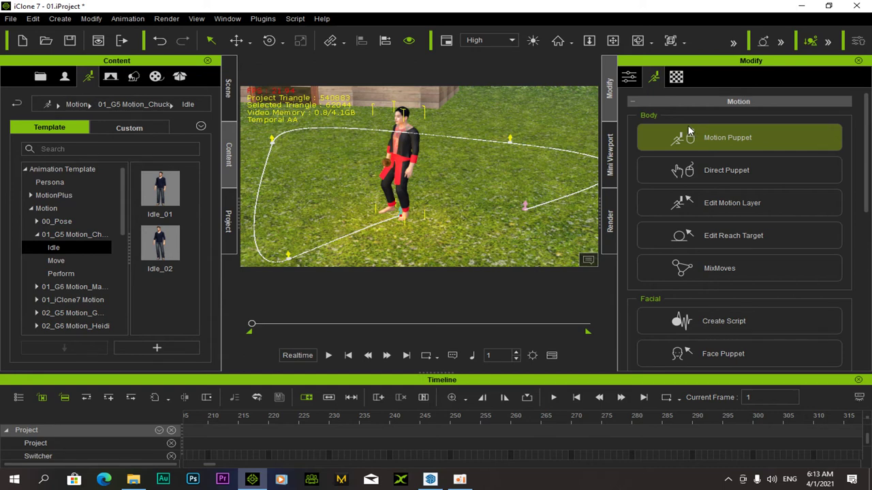
Record the second male 01_Basi... Move preset onto the avatar with Motion Puppet until he reaches the end of the path.
{"action": "left_click", "coordinate": [839, 140]}
{"action": "left_click", "coordinate": [231, 156]}
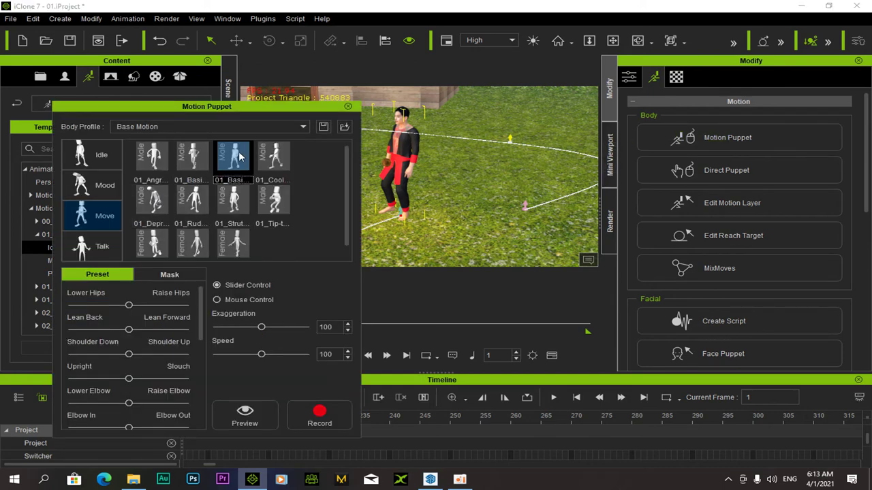
{"action": "left_click", "coordinate": [324, 417]}
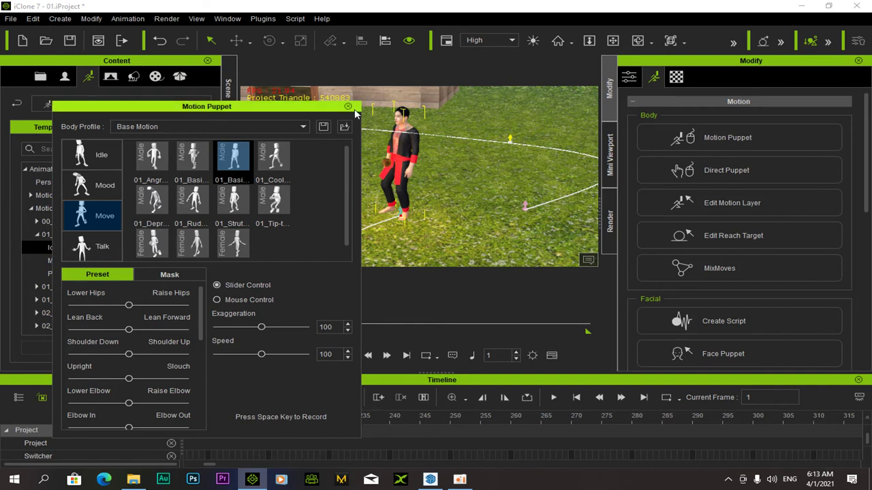
{"action": "key", "text": "space"}
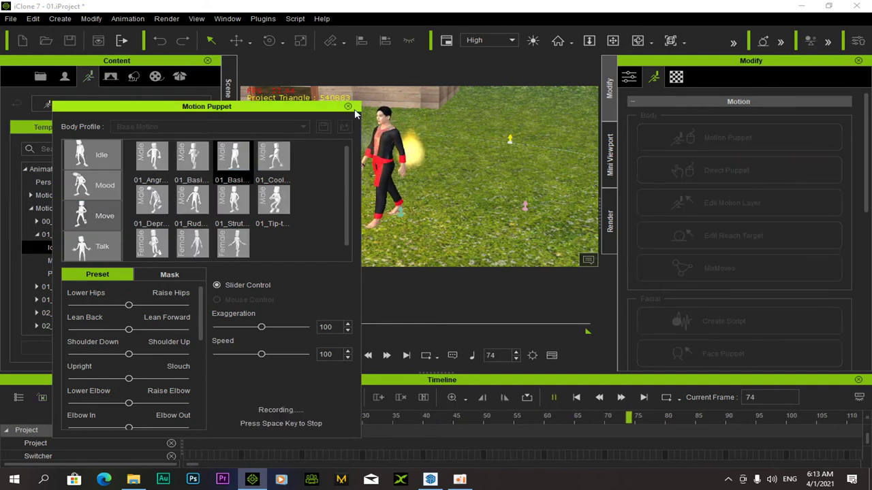
{"action": "left_click_drag", "start_coordinate": [298, 111], "coordinate": [79, 130]}
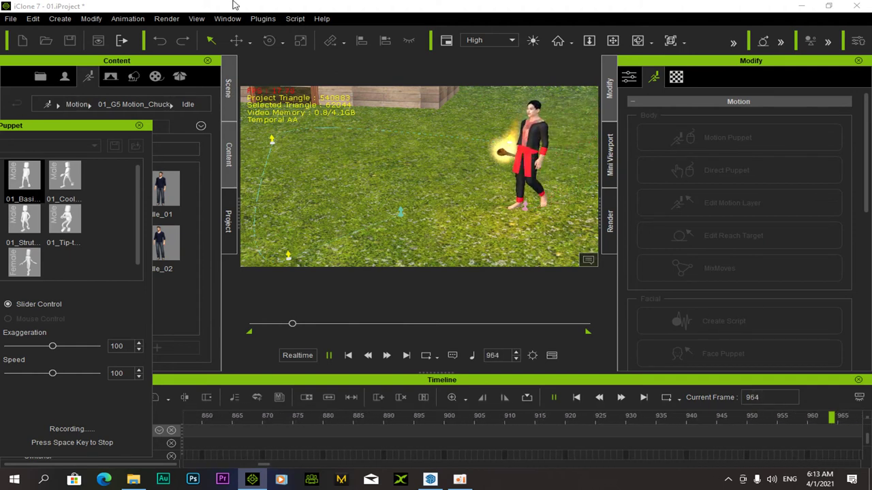
{"action": "key", "text": "space"}
{"action": "left_click", "coordinate": [139, 128]}
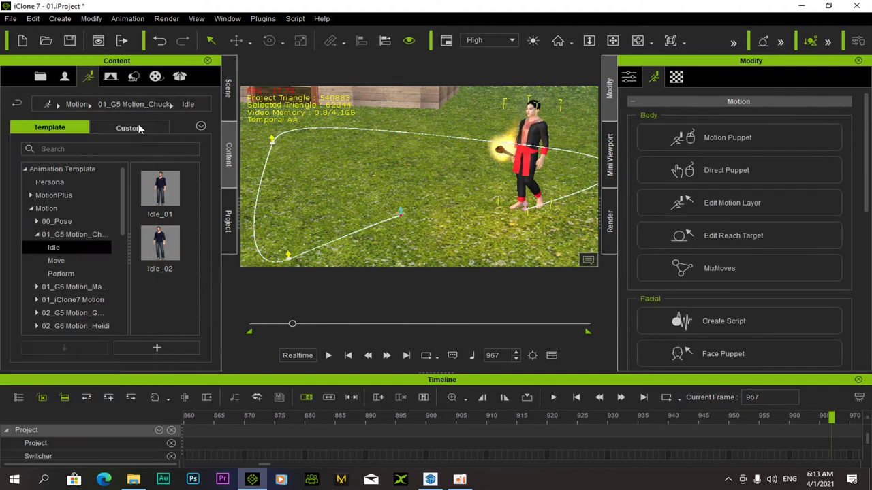
Apply the Idle_01 motion to the avatar at frame 967, and return to the first frame.
{"action": "left_click_drag", "start_coordinate": [163, 194], "coordinate": [534, 150]}
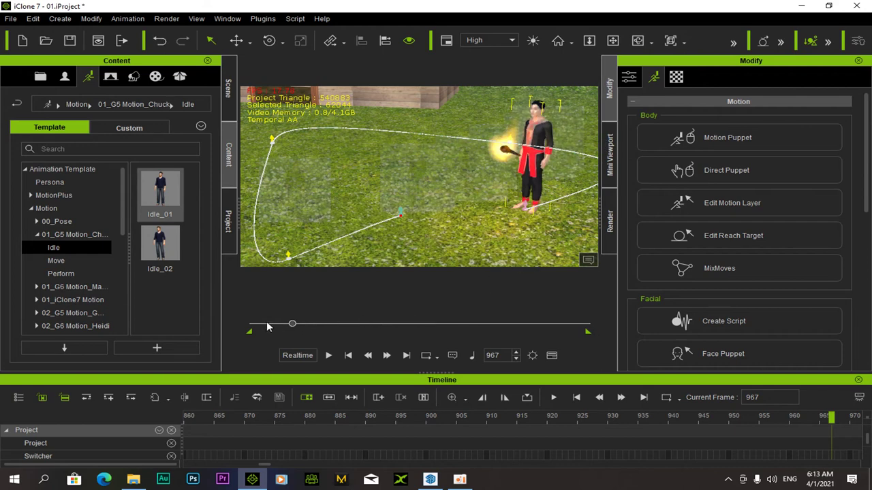
{"action": "left_click_drag", "start_coordinate": [279, 329], "coordinate": [199, 326]}
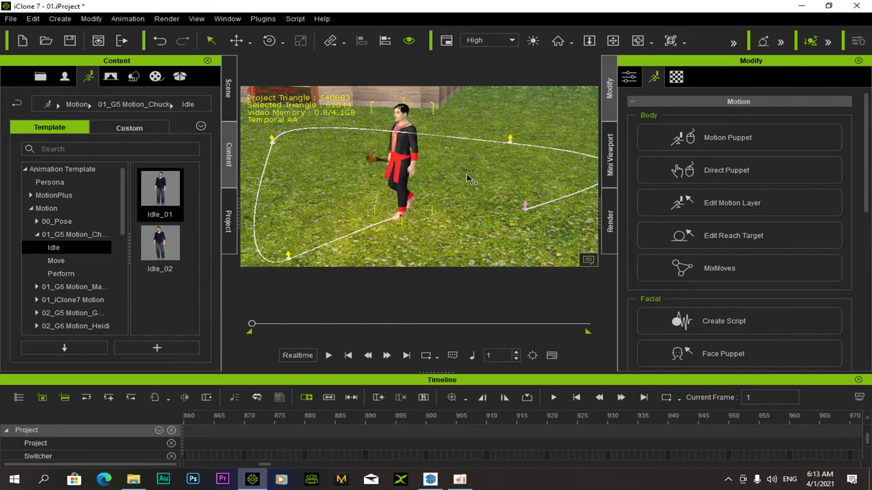
{"action": "scroll", "coordinate": [584, 87], "scroll_direction": "down", "scroll_amount": 2}
{"action": "left_click", "coordinate": [612, 42]}
{"action": "scroll", "coordinate": [416, 174], "scroll_direction": "down", "scroll_amount": 3}
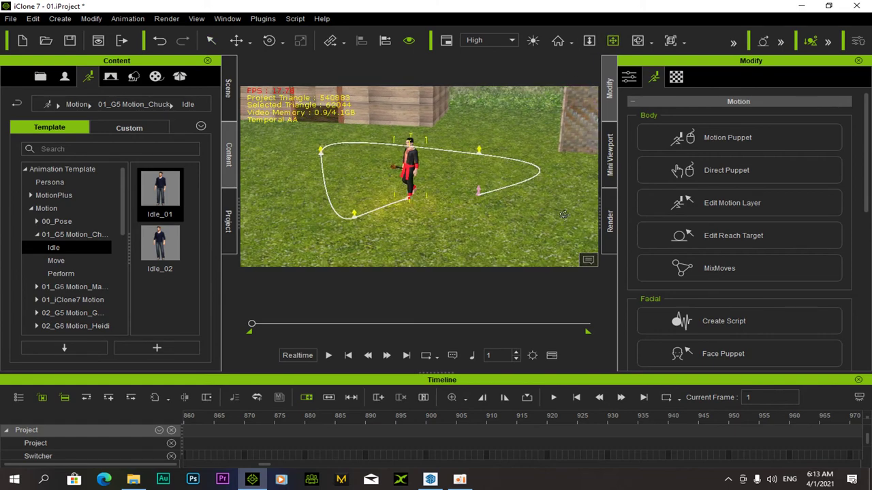
{"action": "right_click_drag", "start_coordinate": [563, 215], "coordinate": [625, 213]}
{"action": "right_click_drag", "start_coordinate": [402, 212], "coordinate": [254, 161]}
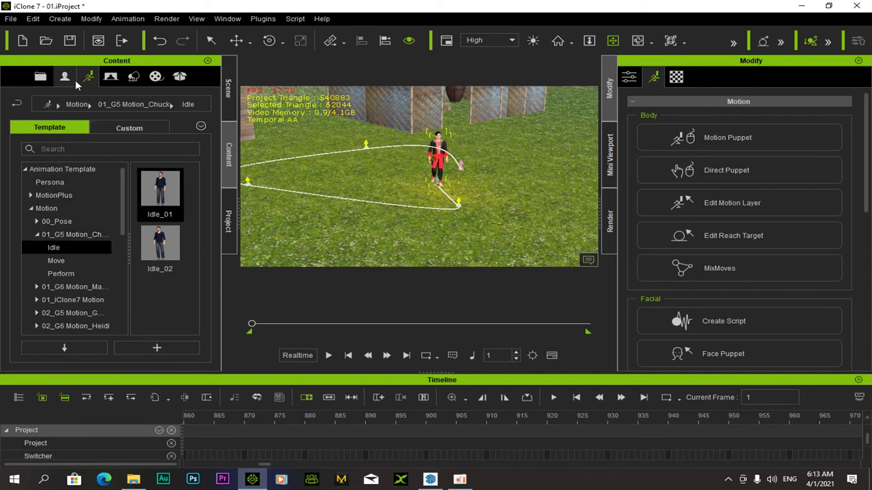
Apply the dark Spotl...ettes preset from the Light Room category of the stage light templates to the scene.
{"action": "left_click", "coordinate": [112, 79]}
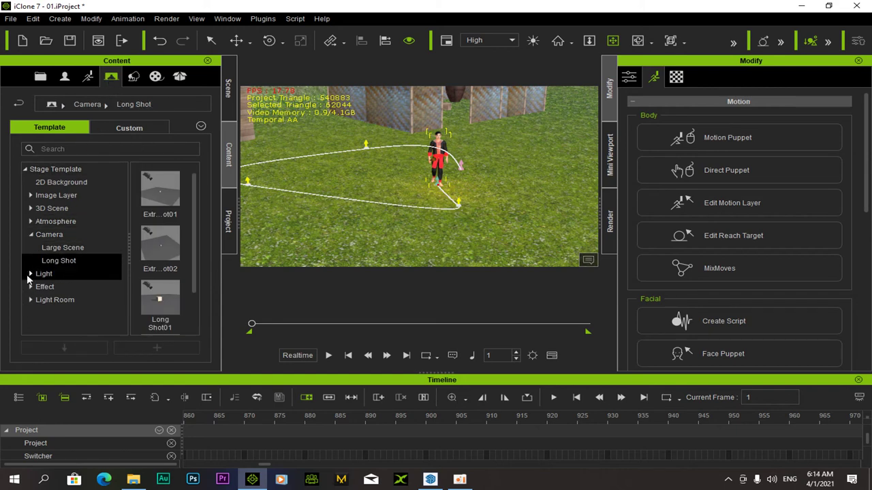
{"action": "left_click", "coordinate": [33, 274]}
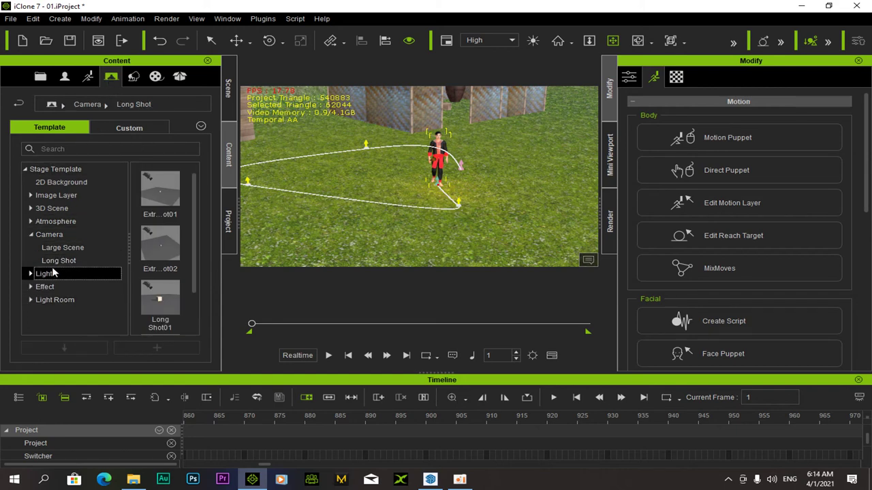
{"action": "scroll", "coordinate": [166, 262], "scroll_direction": "down", "scroll_amount": 3}
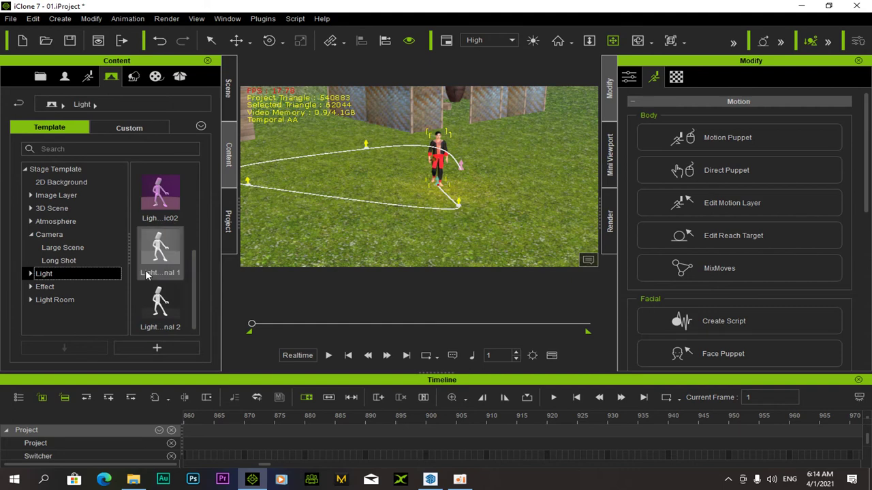
{"action": "left_click", "coordinate": [34, 274]}
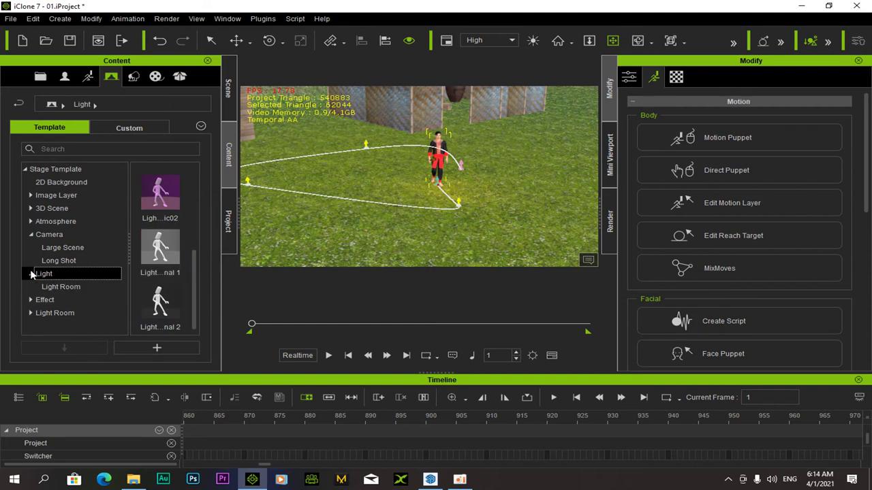
{"action": "left_click", "coordinate": [68, 286]}
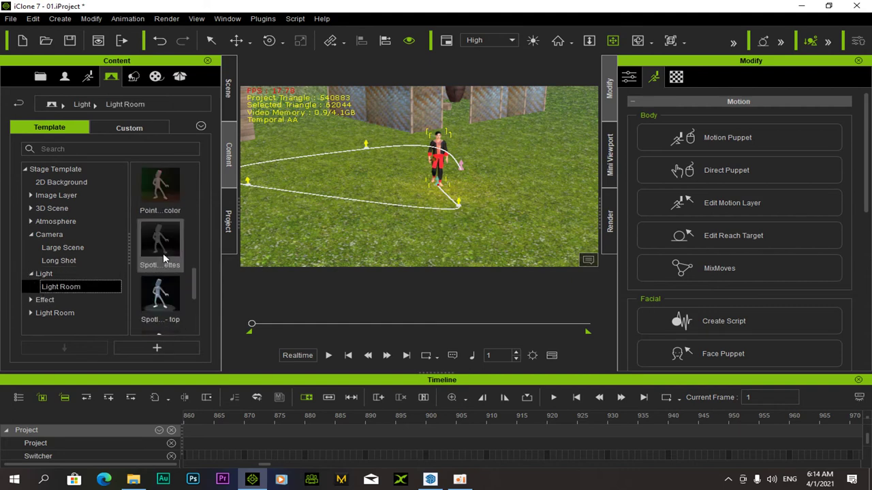
{"action": "scroll", "coordinate": [167, 221], "scroll_direction": "down", "scroll_amount": 3}
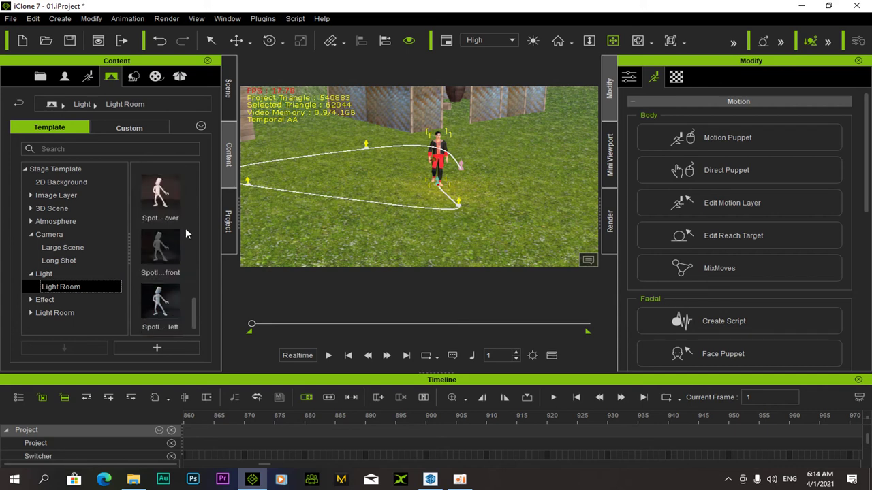
{"action": "mouse_move", "coordinate": [192, 306]}
{"action": "left_mouse_down"}
{"action": "mouse_move", "coordinate": [194, 287]}
{"action": "mouse_move", "coordinate": [196, 315]}
{"action": "mouse_move", "coordinate": [195, 290]}
{"action": "left_mouse_up"}
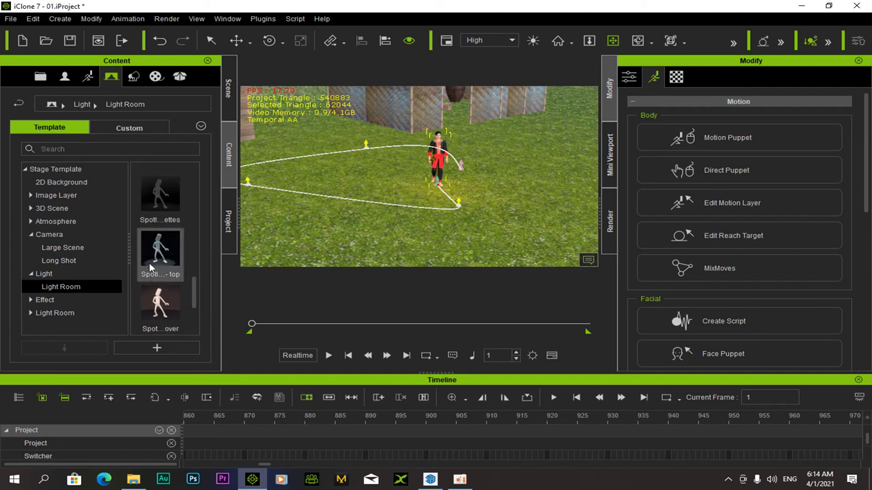
{"action": "mouse_move", "coordinate": [193, 294]}
{"action": "left_mouse_down"}
{"action": "mouse_move", "coordinate": [189, 299]}
{"action": "mouse_move", "coordinate": [194, 289]}
{"action": "left_mouse_up"}
{"action": "left_click", "coordinate": [160, 203]}
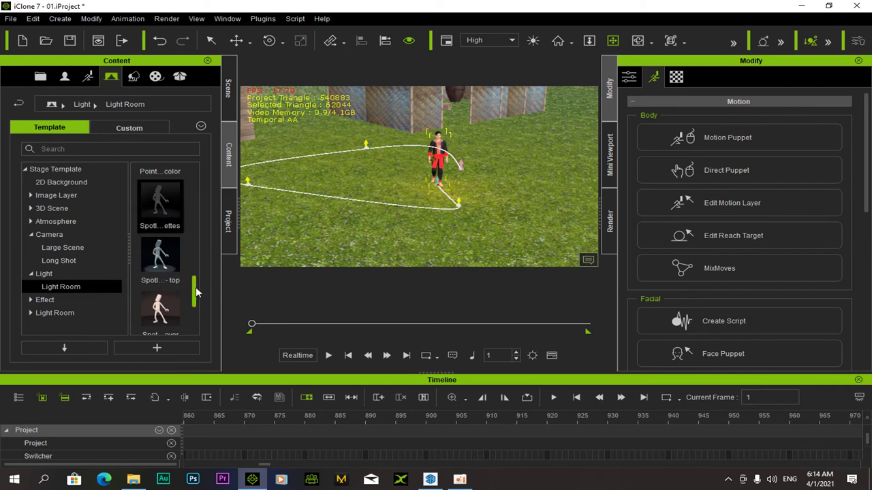
{"action": "scroll", "coordinate": [197, 286], "scroll_direction": "up", "scroll_amount": 2}
{"action": "left_click_drag", "start_coordinate": [152, 286], "coordinate": [382, 217]}
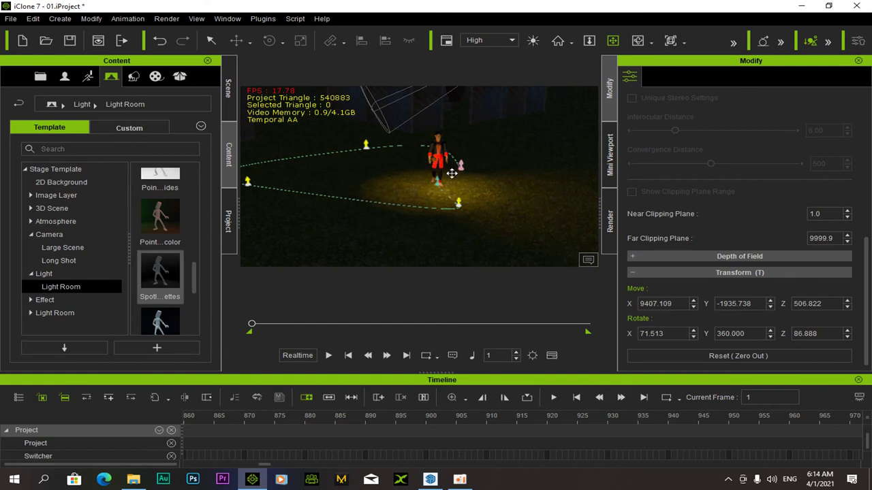
Play the torch walk under the spotlight preset, undo the lighting, and return to the first frame.
{"action": "key", "text": "space"}
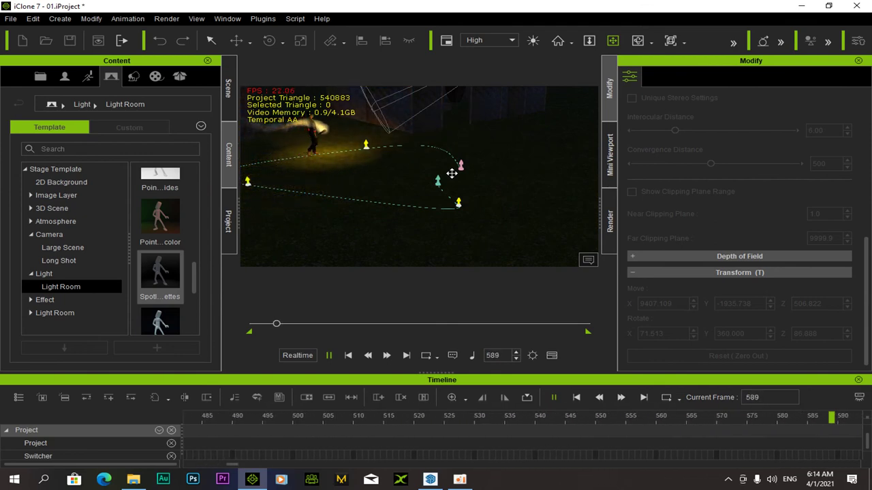
{"action": "key", "text": "space"}
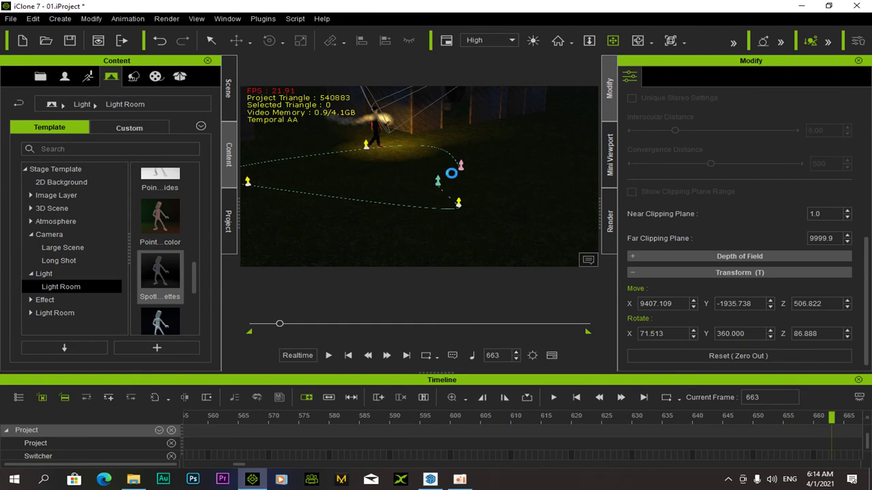
{"action": "left_click", "coordinate": [451, 173]}
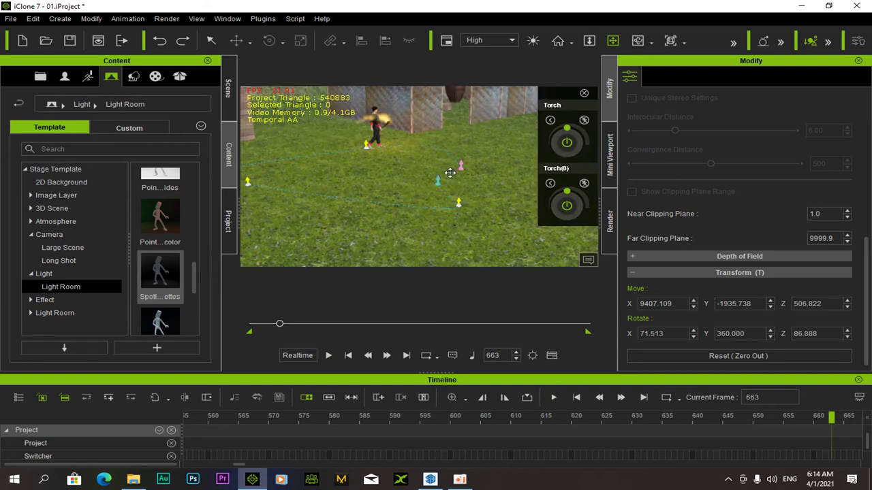
{"action": "left_click_drag", "start_coordinate": [280, 327], "coordinate": [139, 329]}
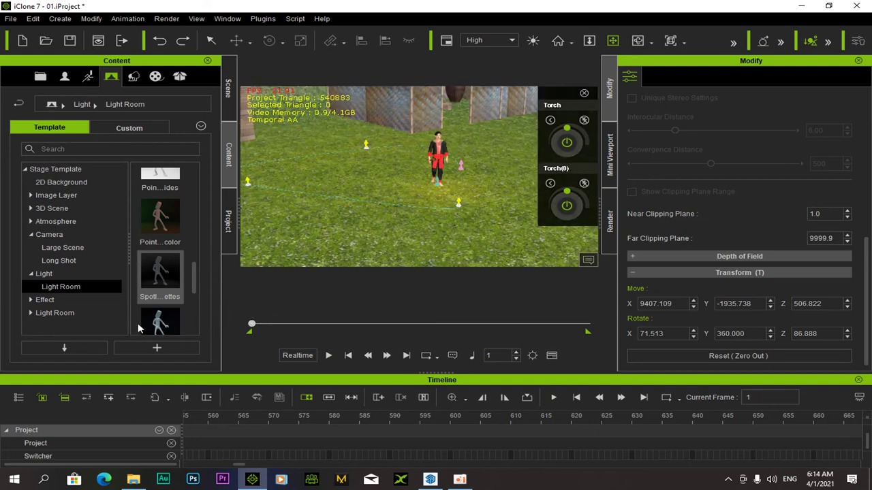
Apply the Moonlight effect from the Film Style LUT templates to the scene.
{"action": "left_click", "coordinate": [31, 313]}
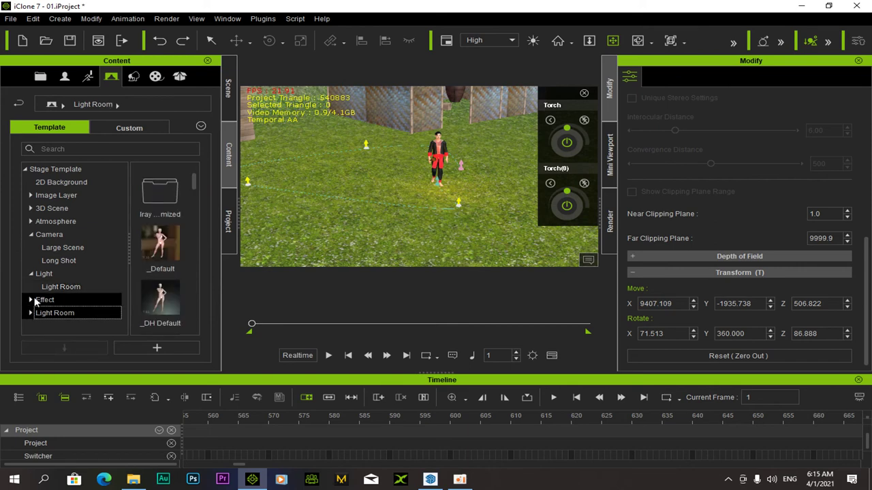
{"action": "left_click", "coordinate": [31, 300]}
{"action": "left_click", "coordinate": [37, 313]}
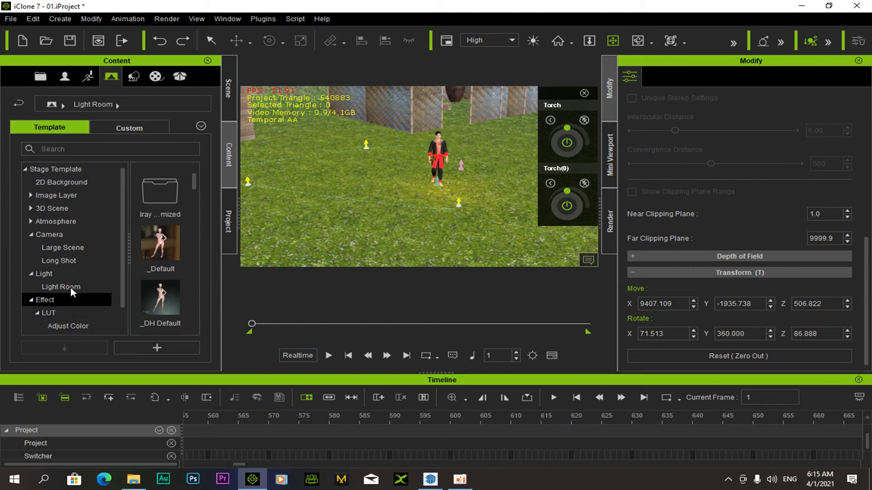
{"action": "left_click", "coordinate": [58, 327]}
{"action": "scroll", "coordinate": [62, 317], "scroll_direction": "down", "scroll_amount": 1}
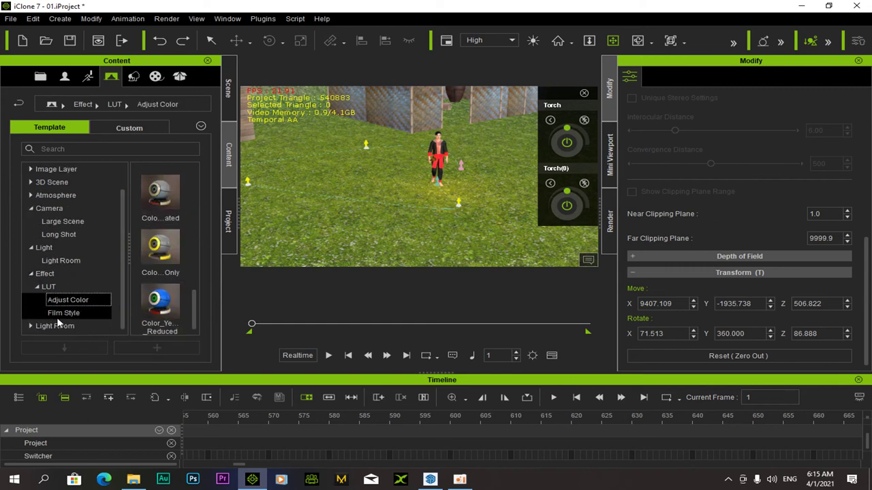
{"action": "left_click", "coordinate": [56, 316]}
{"action": "scroll", "coordinate": [170, 251], "scroll_direction": "down", "scroll_amount": 5}
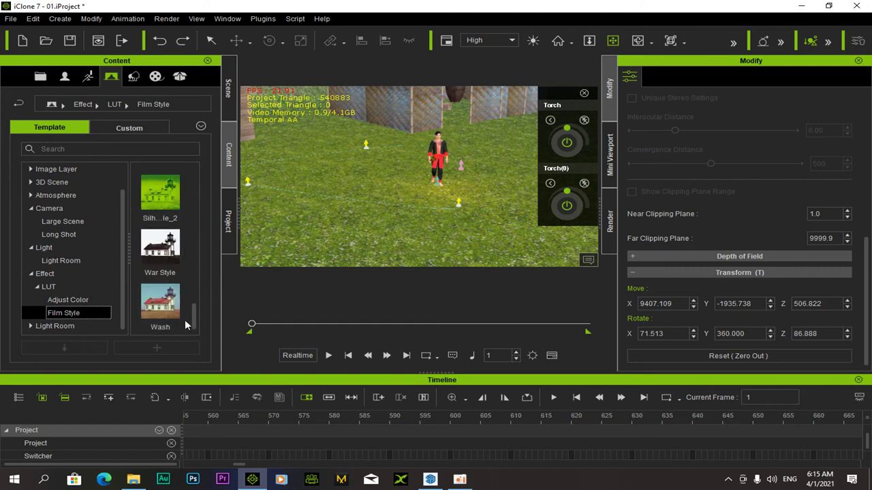
{"action": "scroll", "coordinate": [193, 312], "scroll_direction": "up", "scroll_amount": 2}
{"action": "scroll", "coordinate": [194, 310], "scroll_direction": "up", "scroll_amount": 1}
{"action": "left_click", "coordinate": [172, 237]}
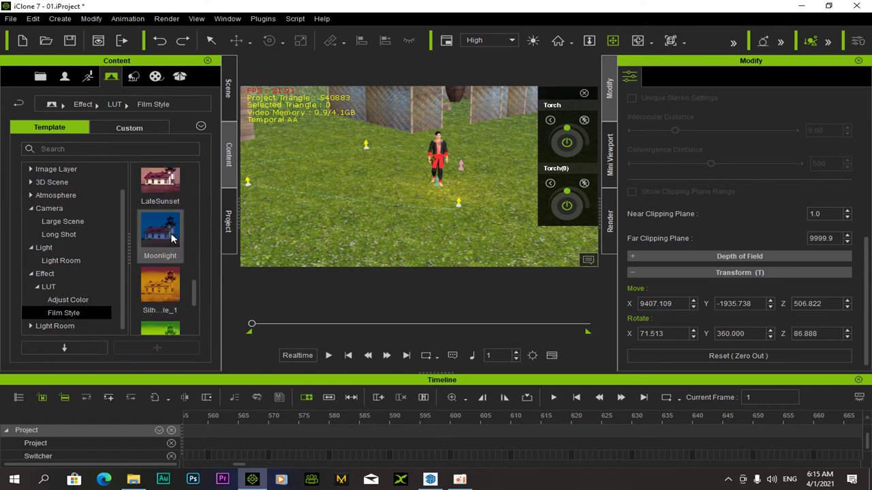
{"action": "left_click_drag", "start_coordinate": [169, 226], "coordinate": [439, 194]}
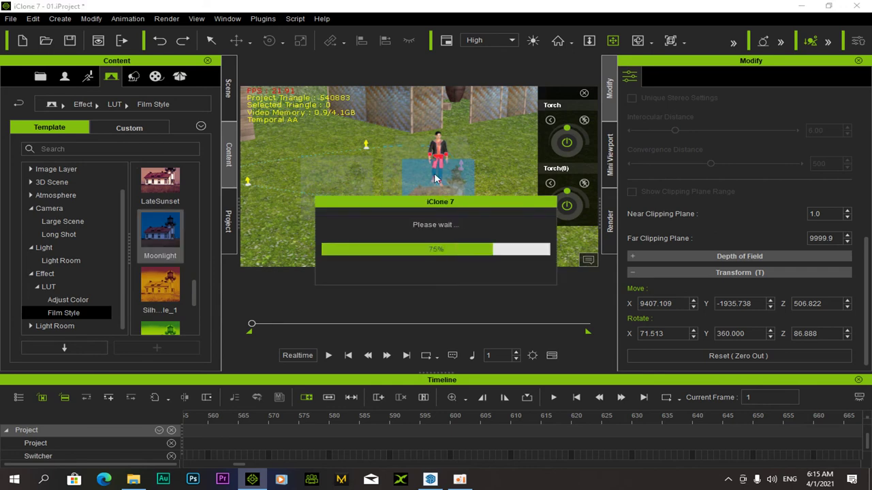
Play the torch walk with the Moonlight effect, undo the effect, and return to the first frame.
{"action": "key", "text": "space"}
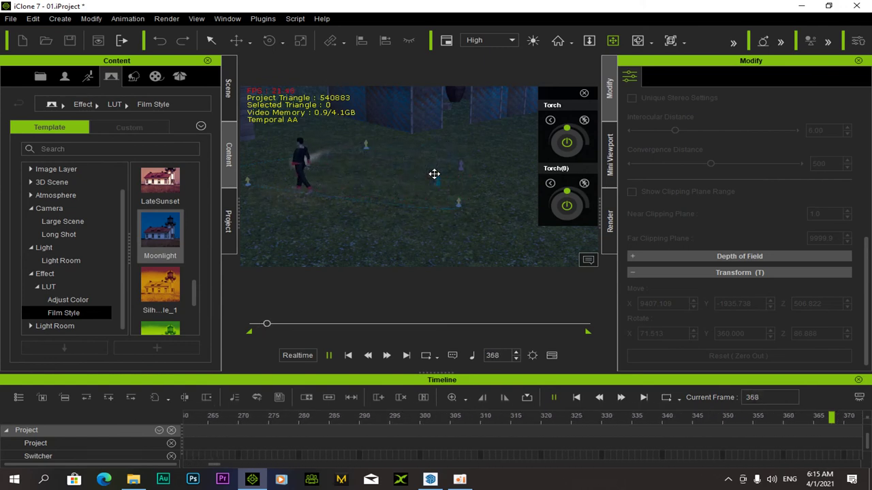
{"action": "key", "text": "space"}
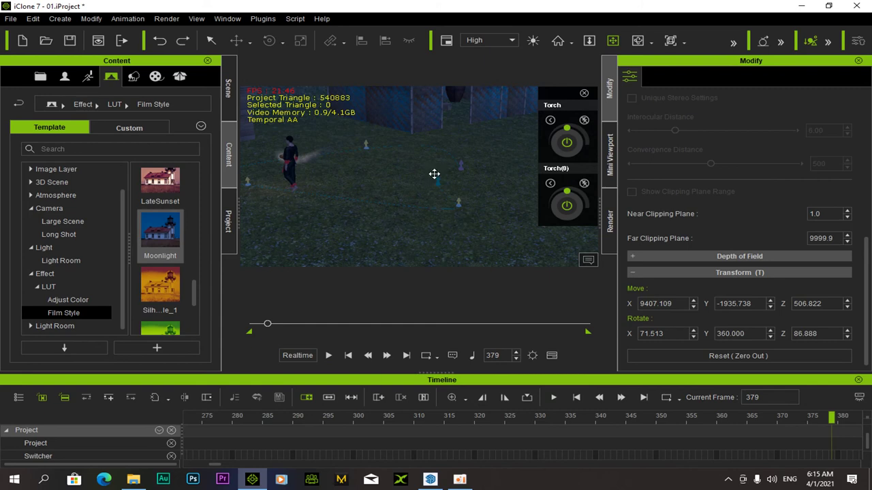
{"action": "key", "text": "ctrl+z"}
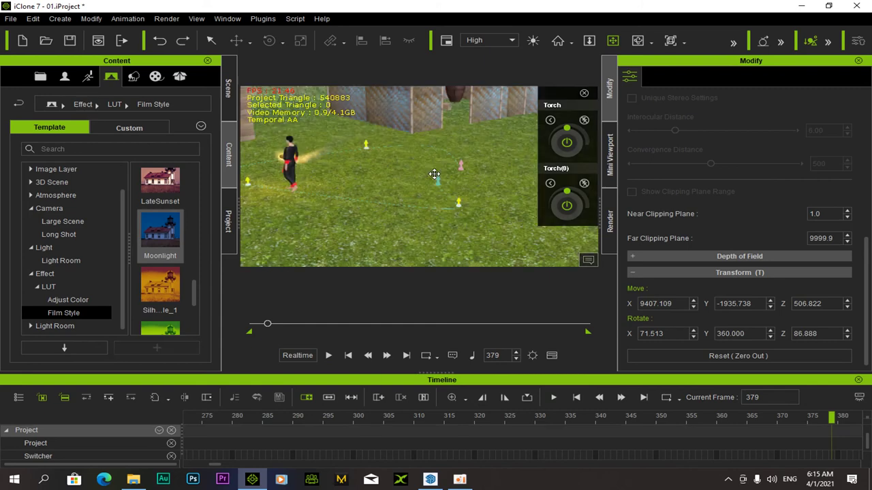
{"action": "left_click_drag", "start_coordinate": [259, 326], "coordinate": [251, 326]}
Try the Point...color preset from Light Room on the scene, playing the torch walk under it before undoing the lighting.
{"action": "left_click", "coordinate": [44, 263]}
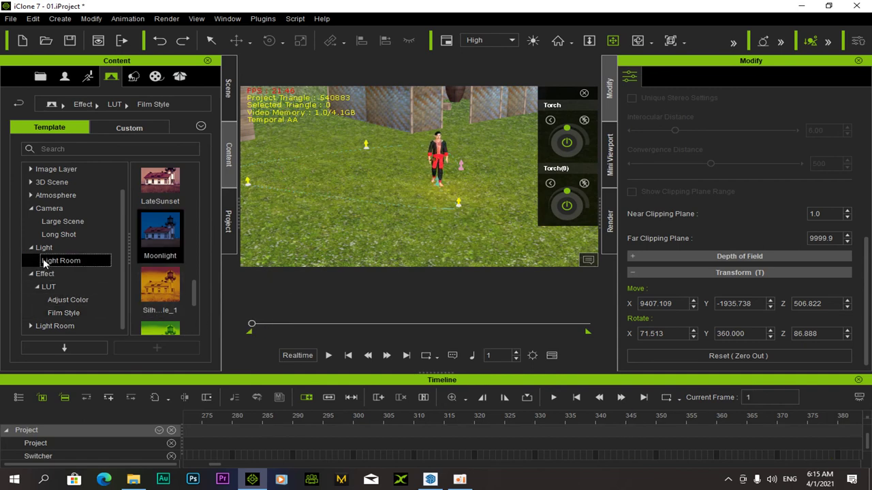
{"action": "left_click_drag", "start_coordinate": [193, 313], "coordinate": [196, 265]}
{"action": "left_click_drag", "start_coordinate": [174, 231], "coordinate": [423, 230]}
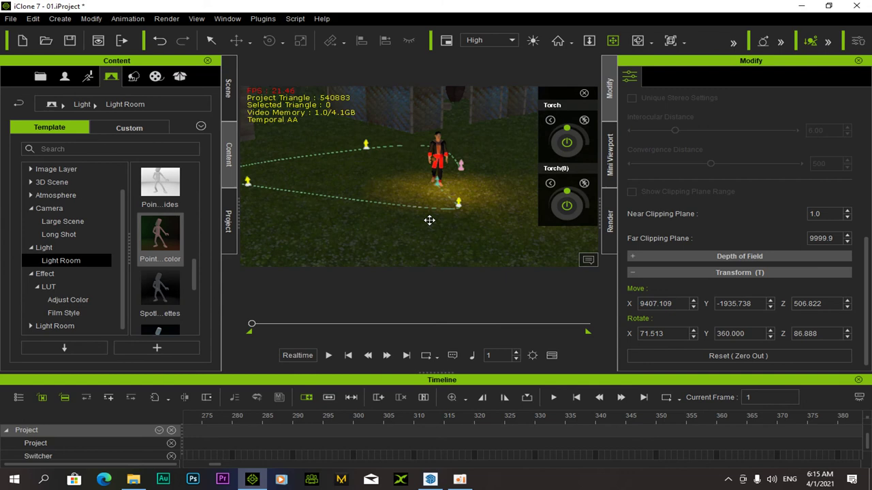
{"action": "key", "text": "space"}
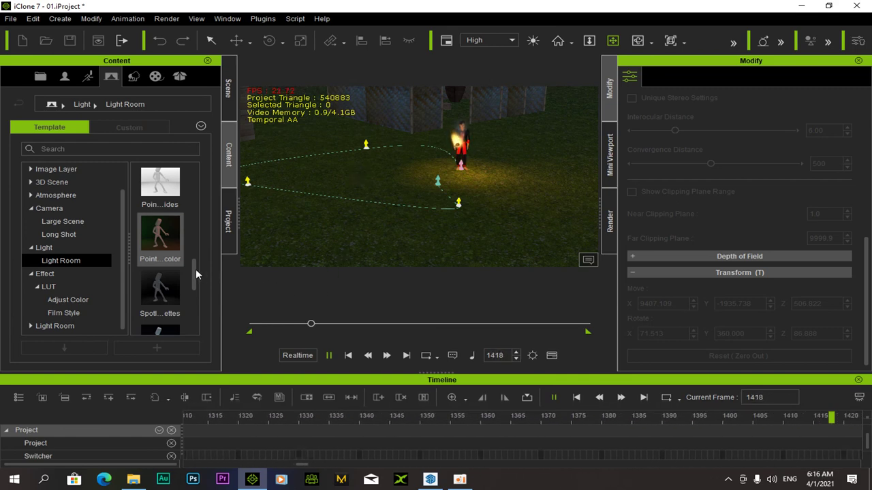
{"action": "key", "text": "space"}
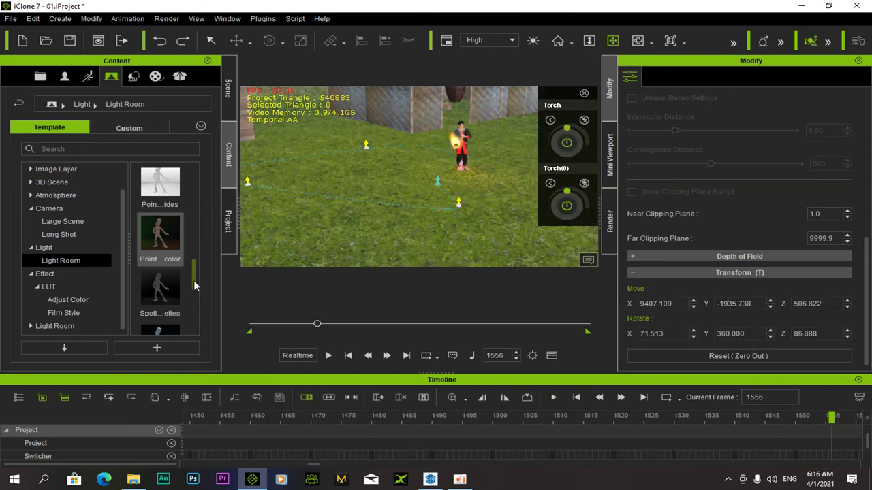
Return to the first frame, apply the "Spotl... left" preset from Light Room to the scene, and briefly play the torch walk under it.
{"action": "left_click_drag", "start_coordinate": [320, 329], "coordinate": [252, 327]}
{"action": "left_click_drag", "start_coordinate": [191, 279], "coordinate": [522, 230]}
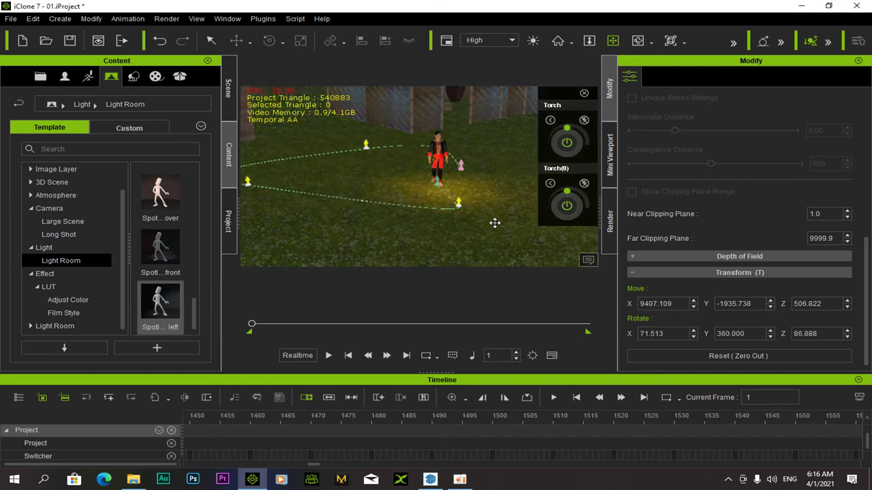
{"action": "key", "text": "space"}
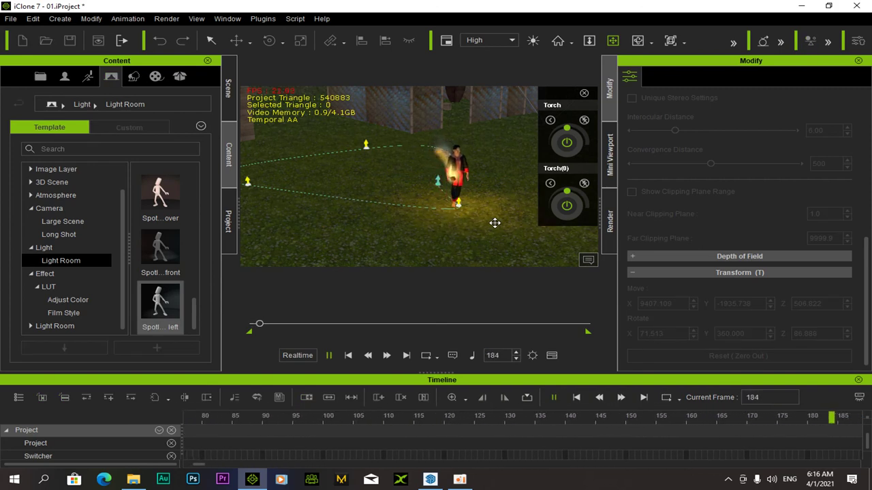
{"action": "key", "text": "space"}
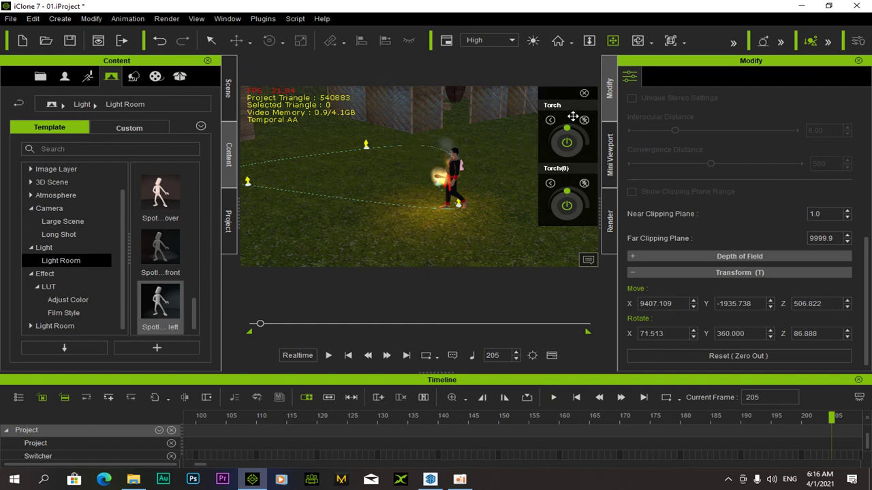
Close the torch control overlay in the viewport and return the animation to the first frame.
{"action": "left_click", "coordinate": [585, 92]}
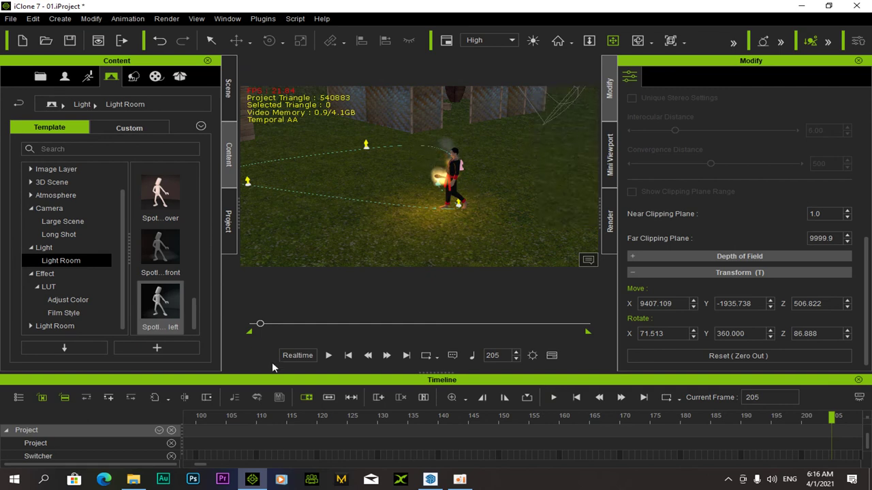
{"action": "left_click_drag", "start_coordinate": [260, 326], "coordinate": [228, 325]}
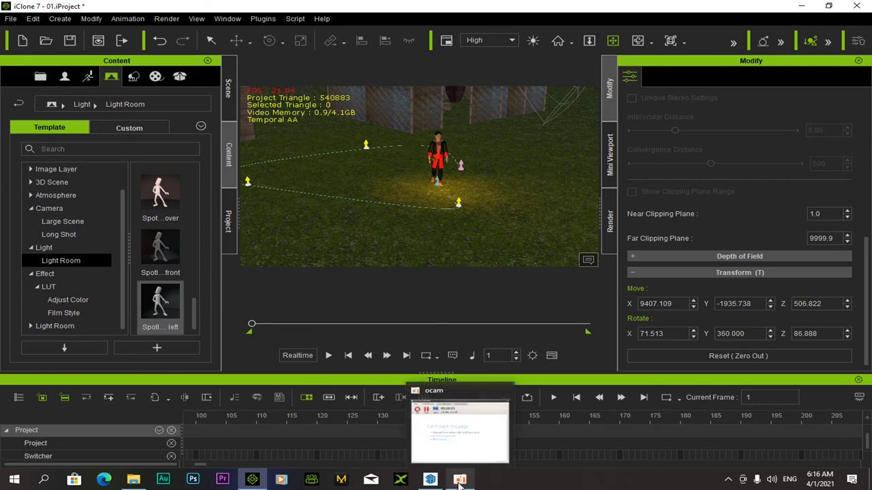
{"action": "left_click_drag", "start_coordinate": [249, 327], "coordinate": [228, 324]}
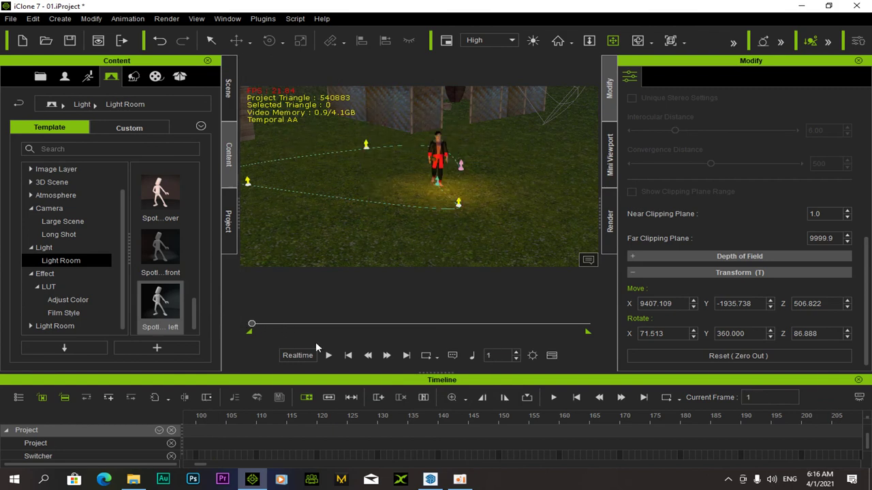
{"action": "left_click", "coordinate": [462, 481]}
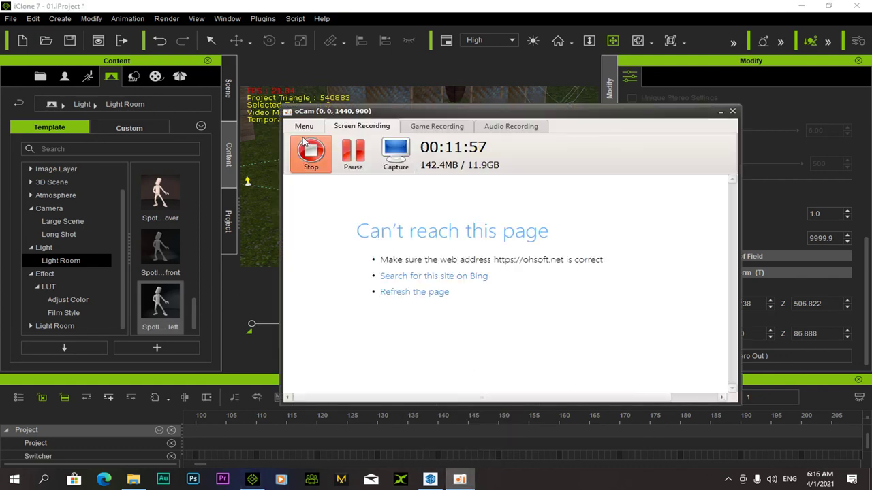